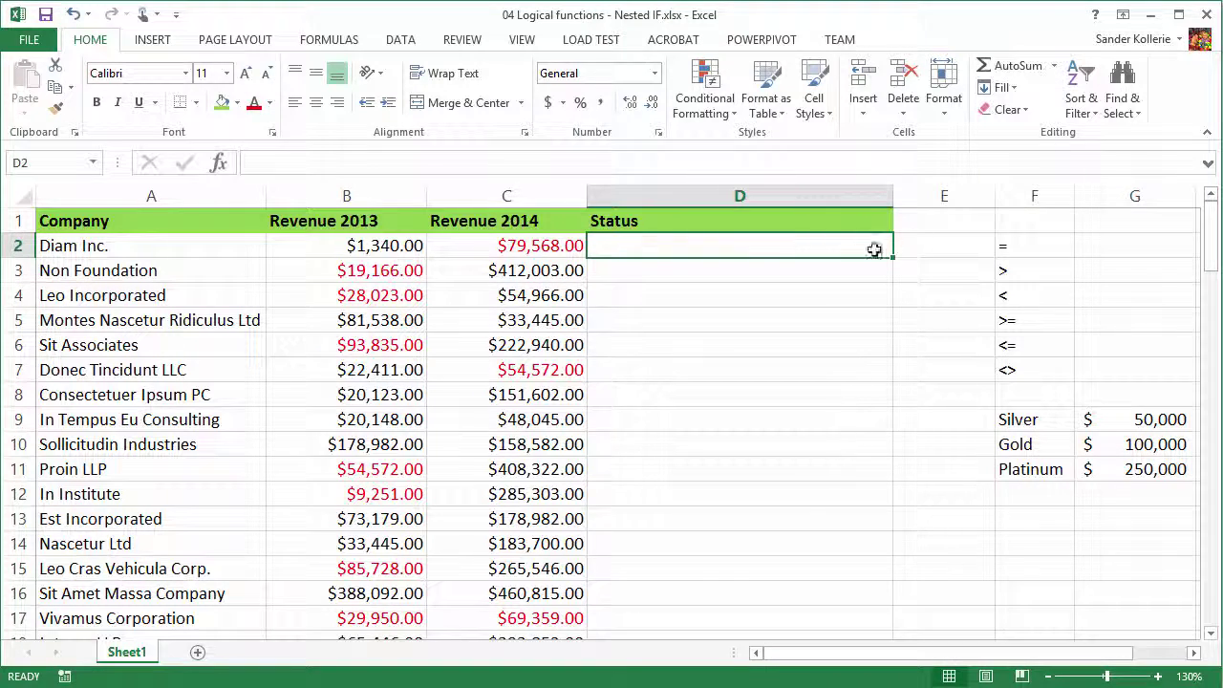
# Step: Enter =C2-B2 in E2 and fill it down to E17 for each company's revenue change
pyautogui.click(942, 235)
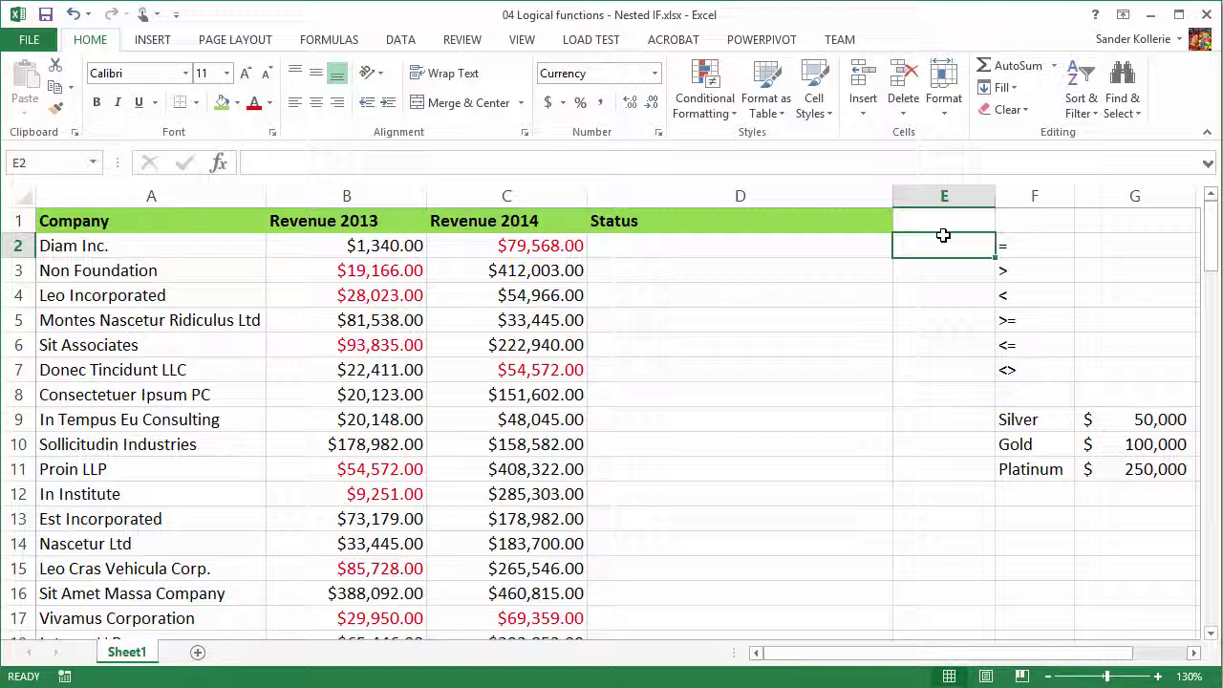
pyautogui.write('=')
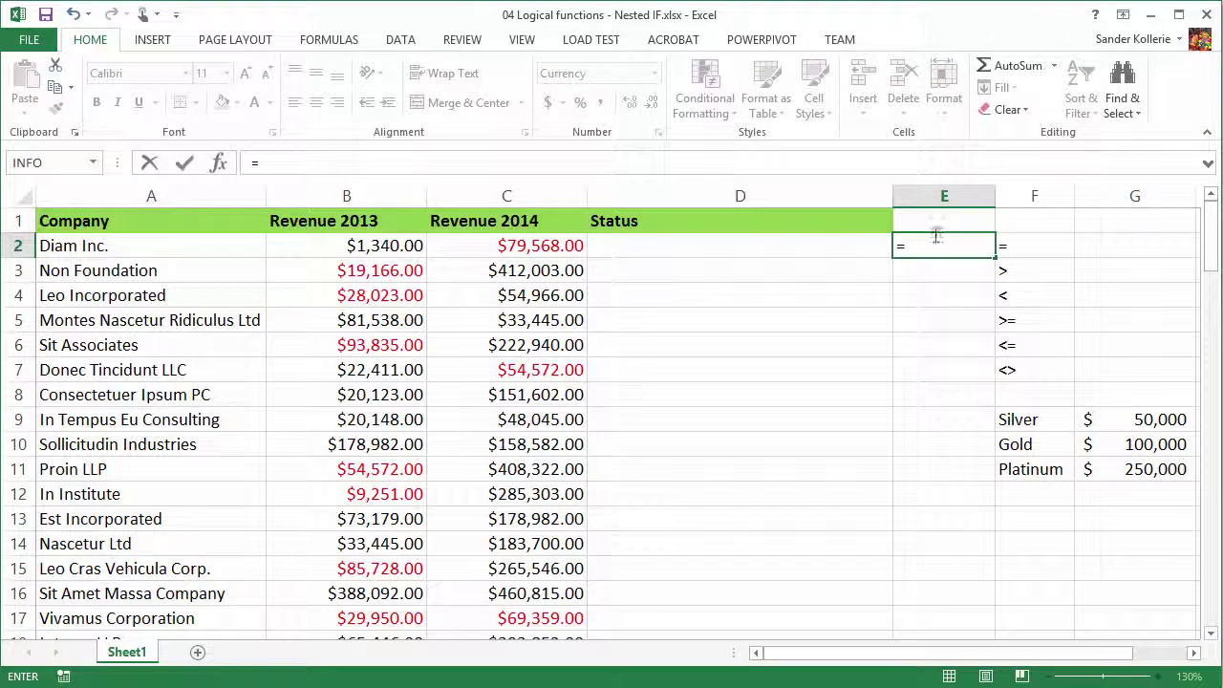
pyautogui.click(487, 239)
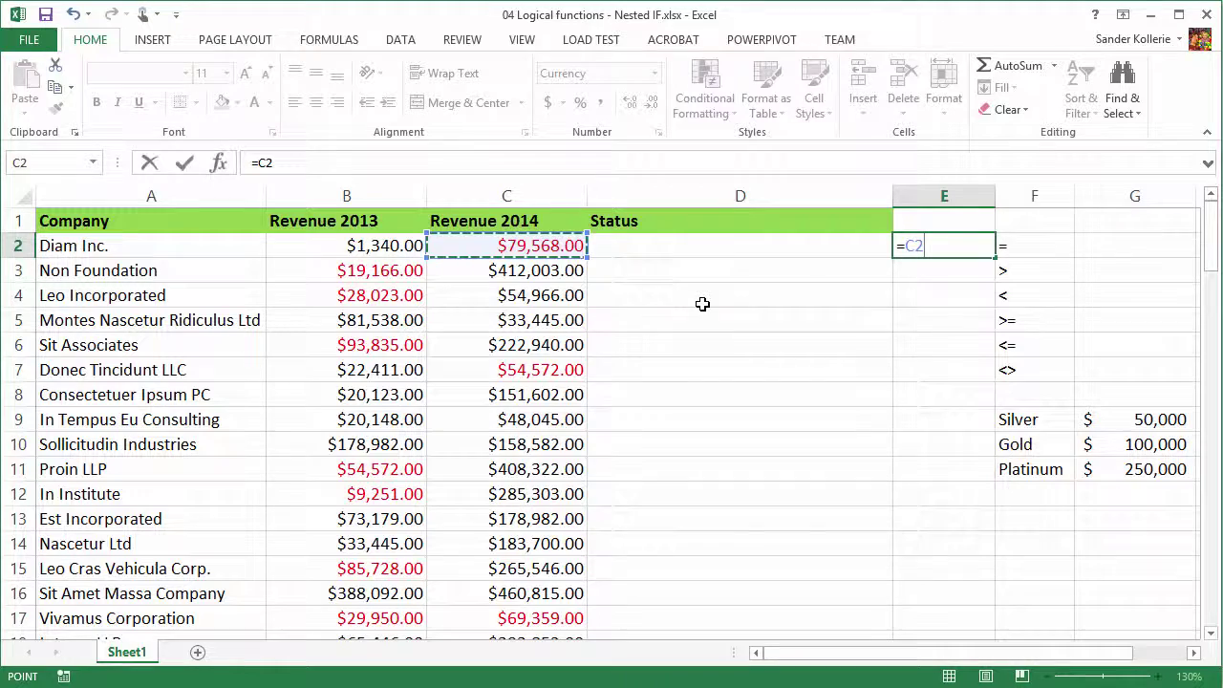
pyautogui.write('-')
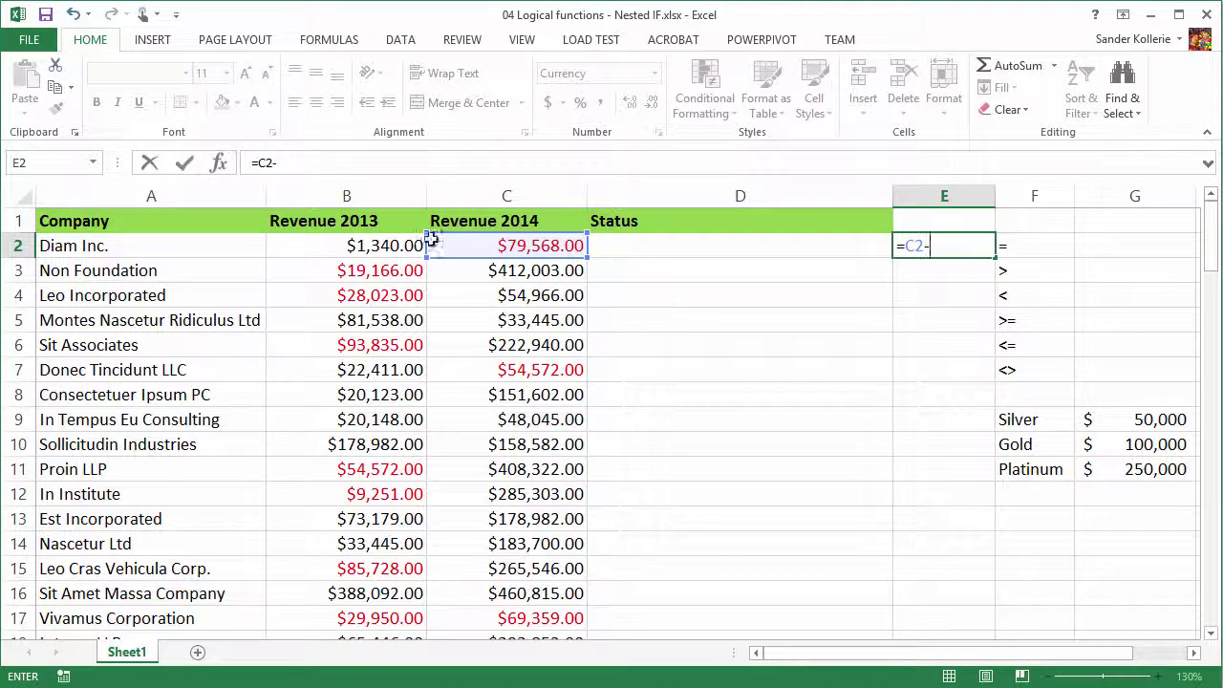
pyautogui.click(402, 247)
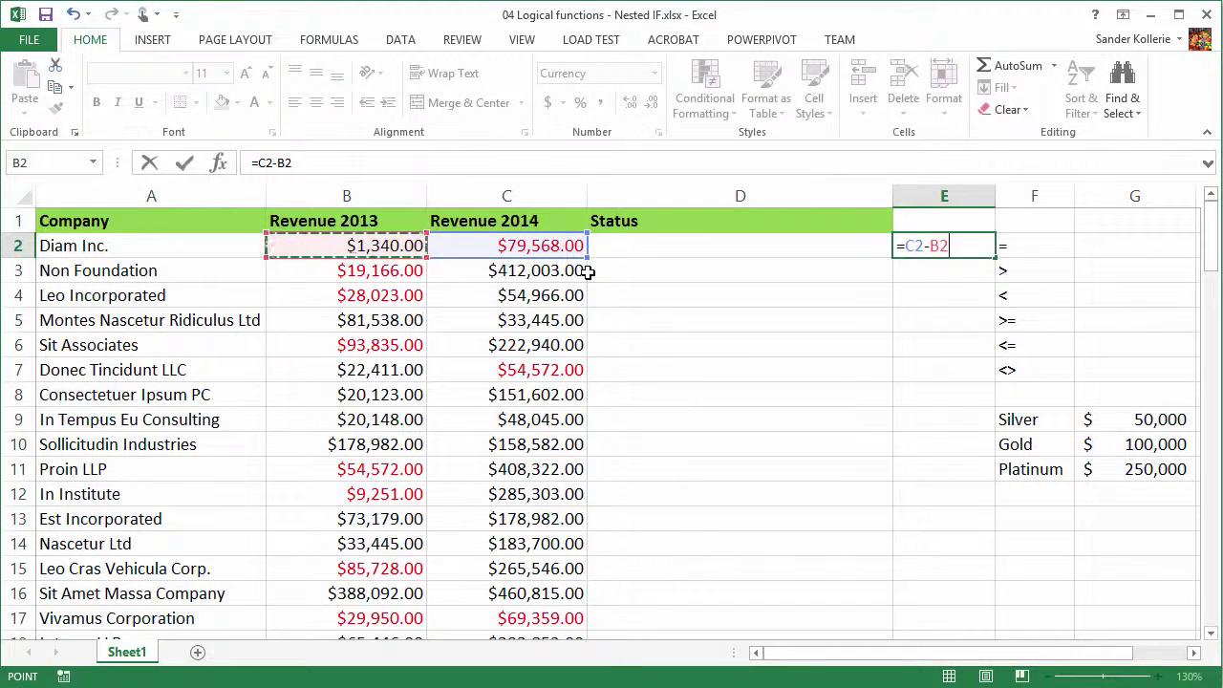
pyautogui.press('Return')
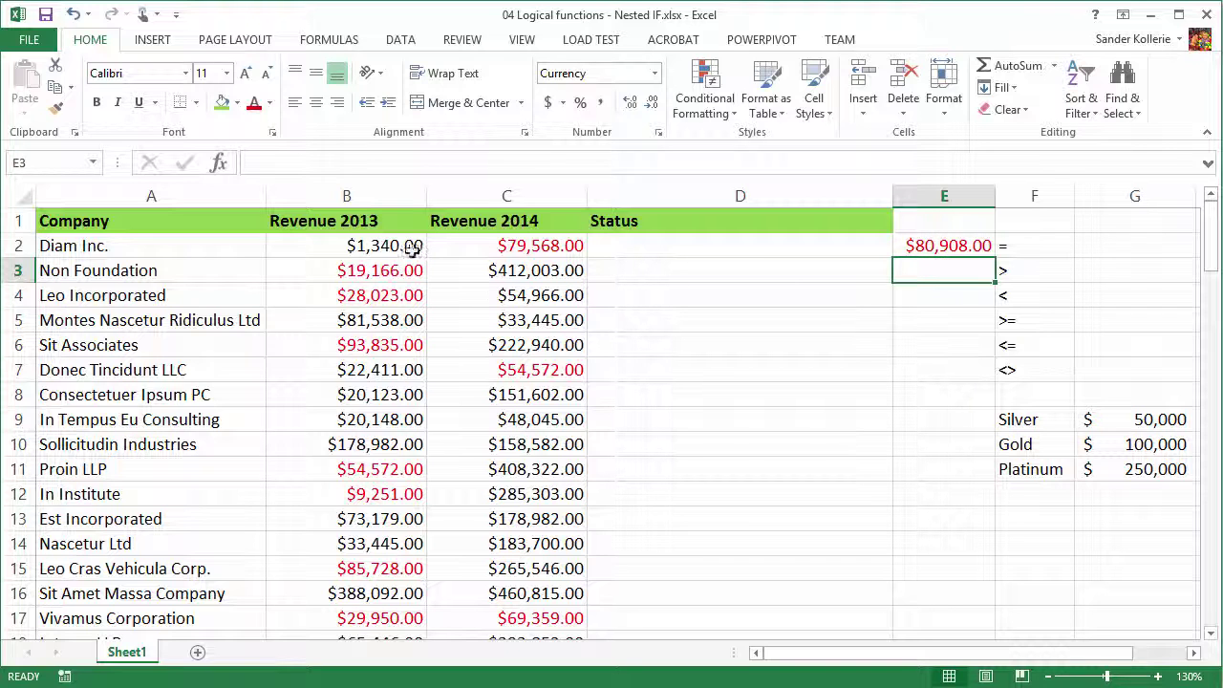
pyautogui.click(977, 247)
pyautogui.moveTo(995, 259); pyautogui.dragTo(949, 621)
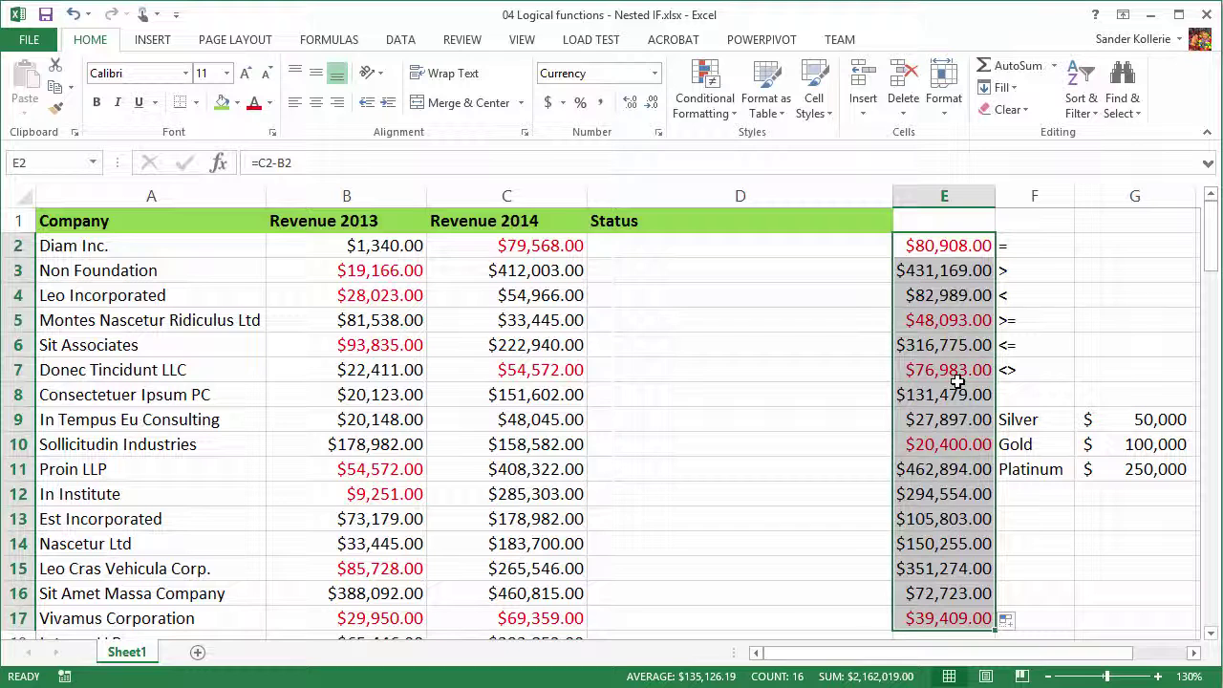
pyautogui.click(647, 249)
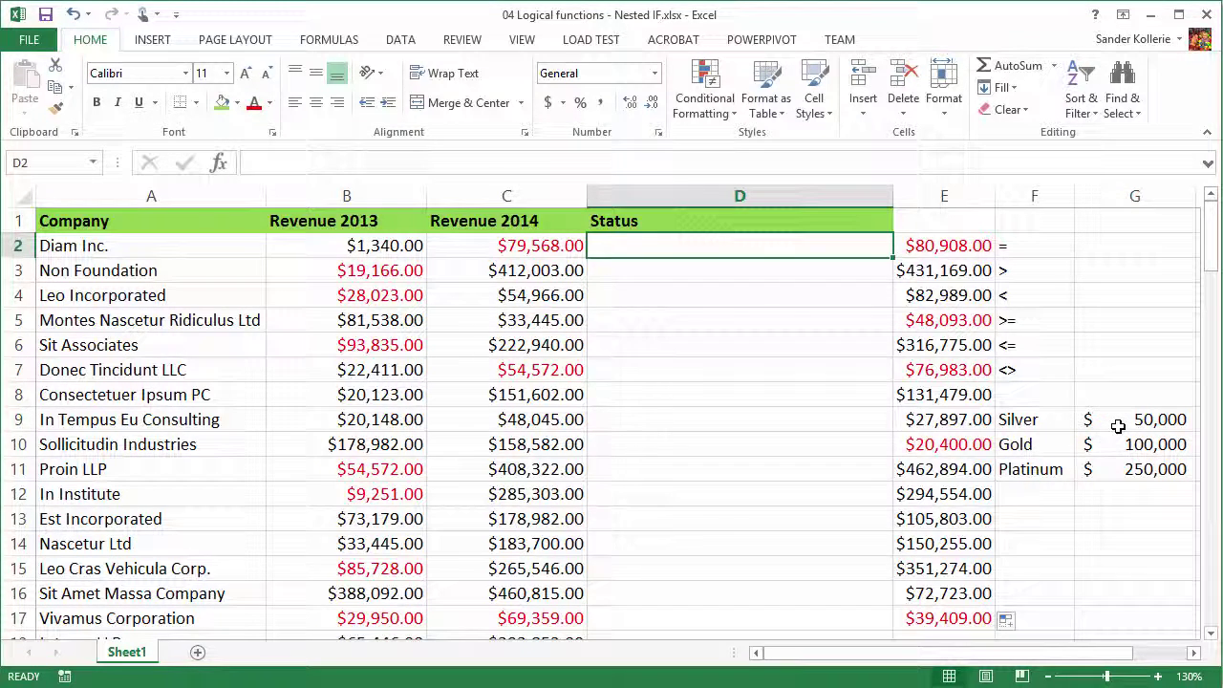
pyautogui.click(1021, 420)
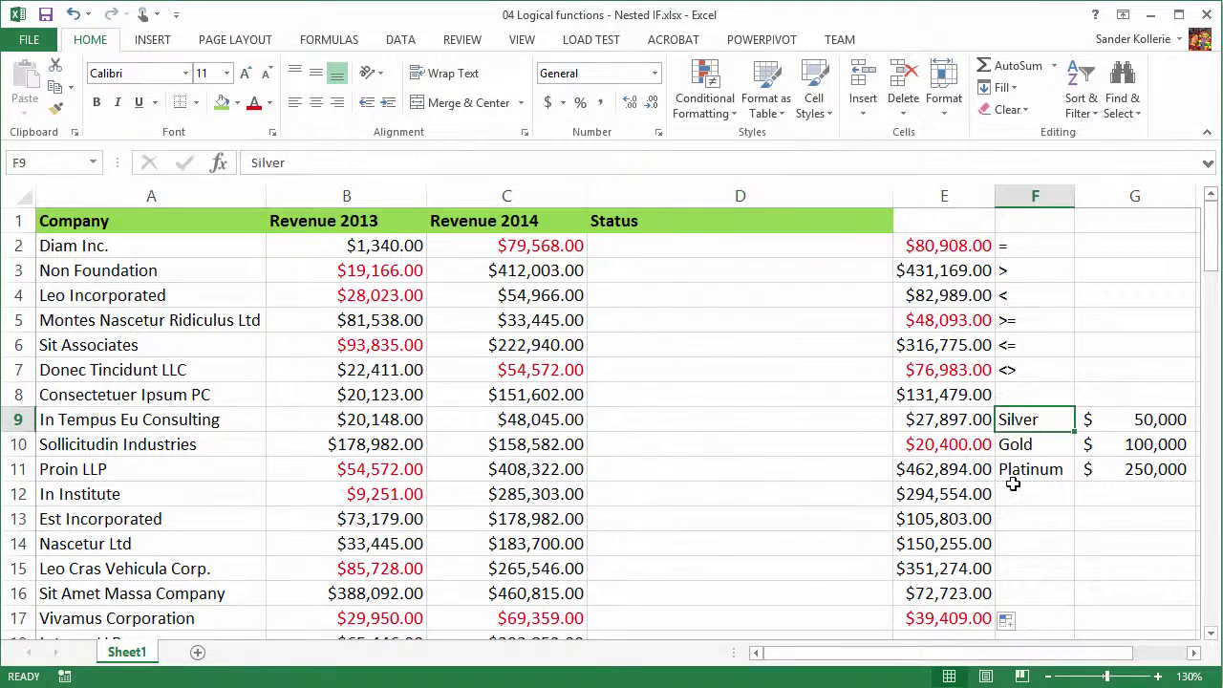
pyautogui.click(1124, 451)
pyautogui.click(1037, 450)
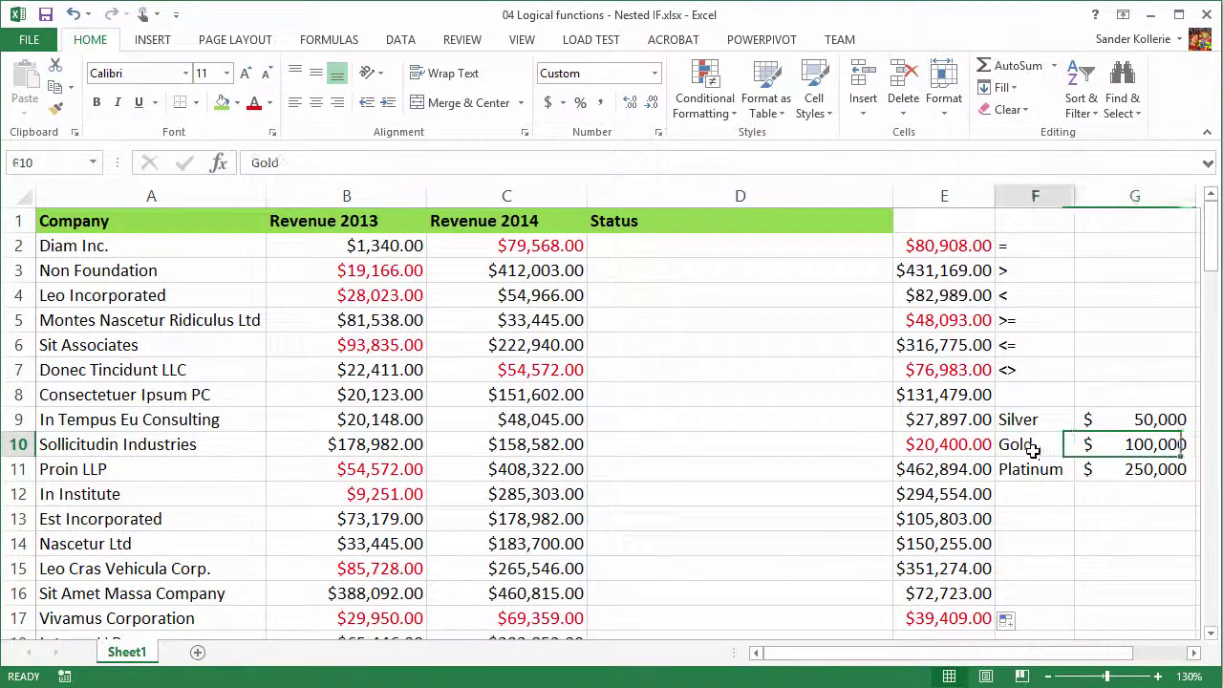
pyautogui.click(1111, 478)
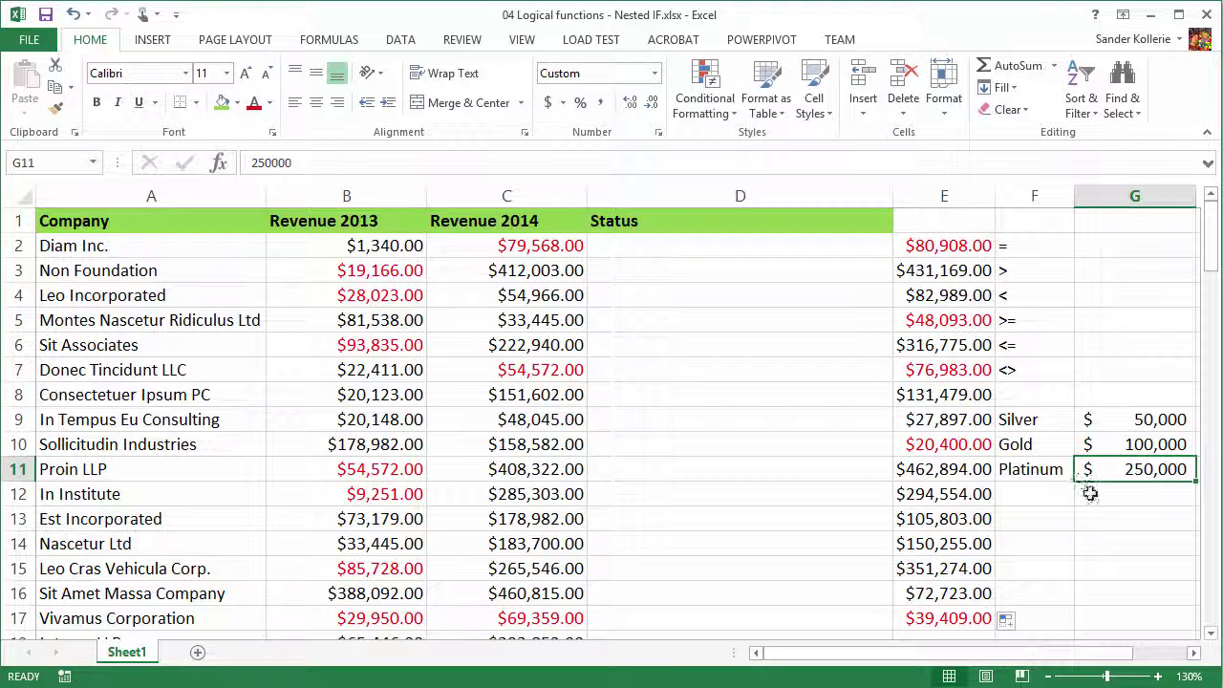
pyautogui.click(1036, 482)
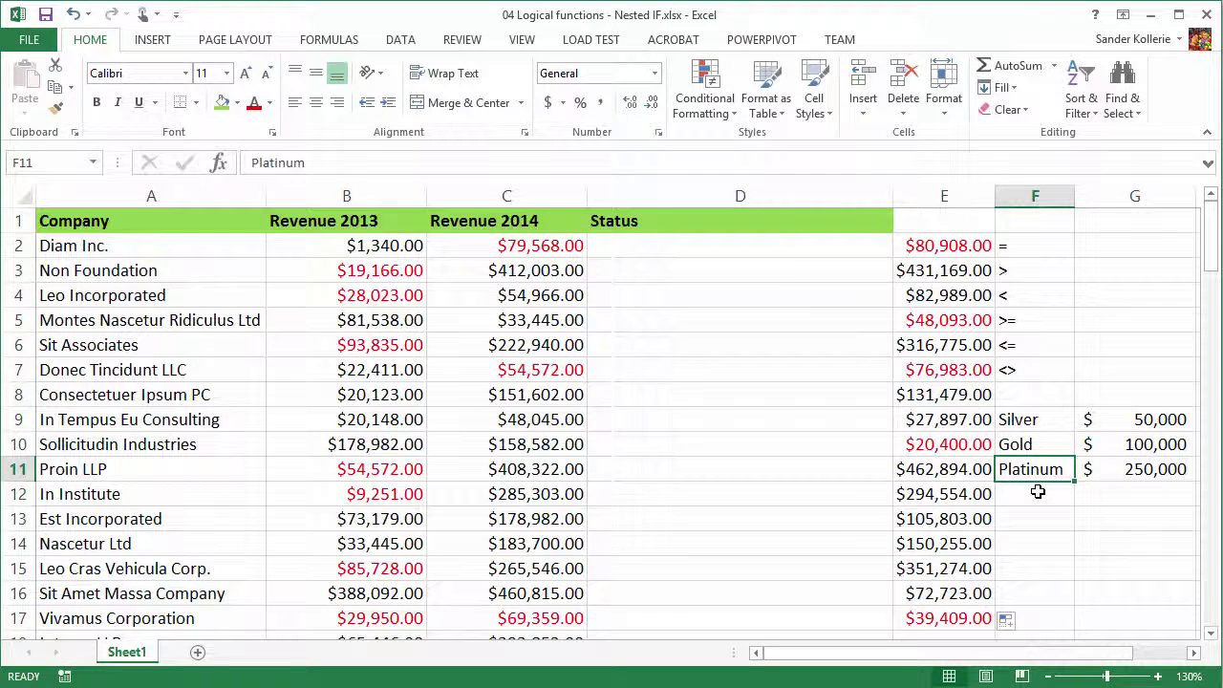
pyautogui.click(657, 247)
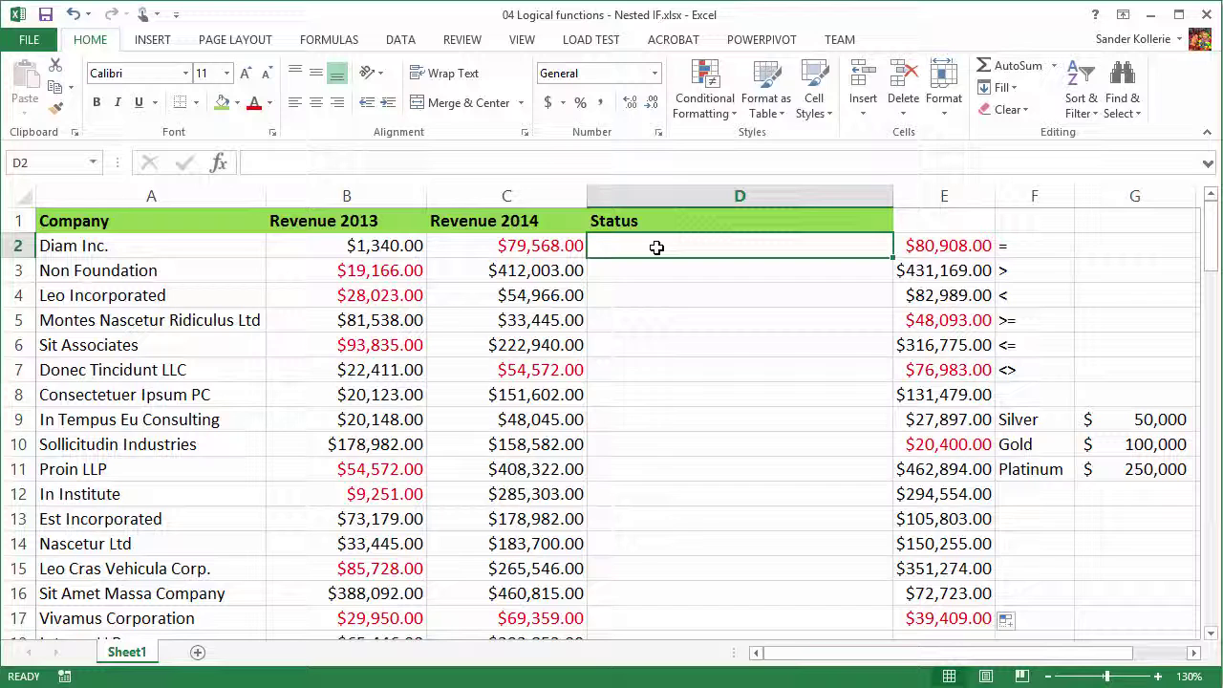
# Step: Begin D2's formula as =IF(C2-B2 to test the 2014-minus-2013 revenue change
pyautogui.write('=If')
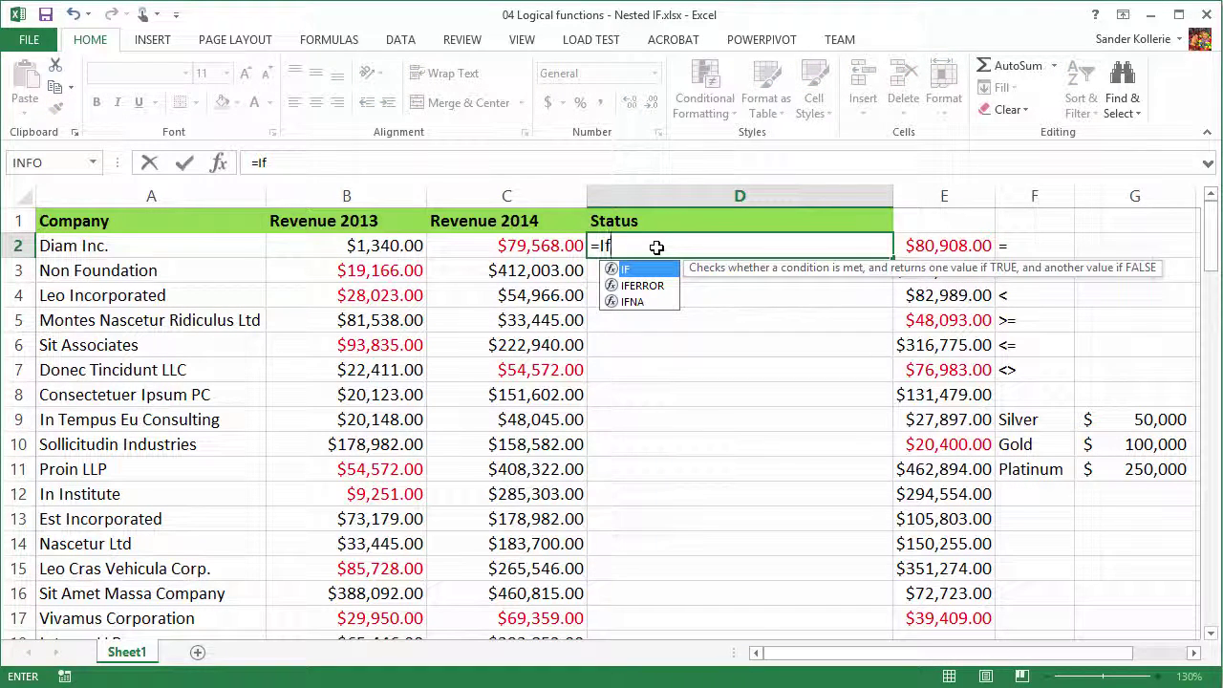
pyautogui.press('Tab')
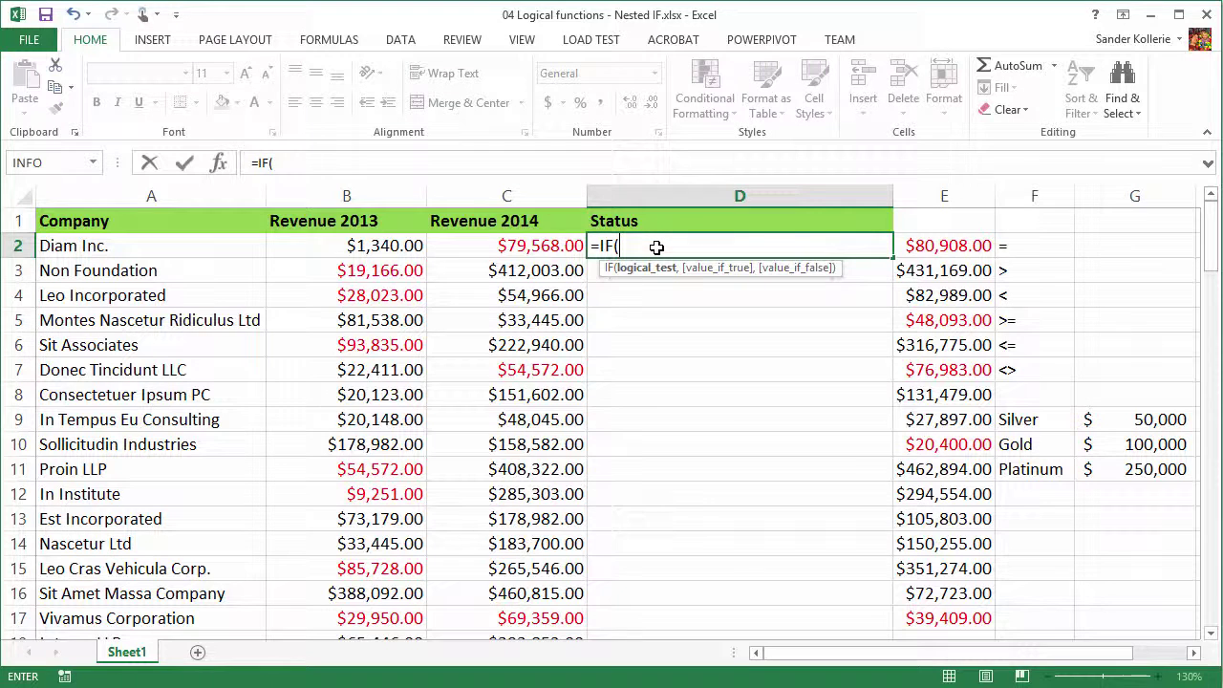
pyautogui.click(531, 247)
pyautogui.write('-')
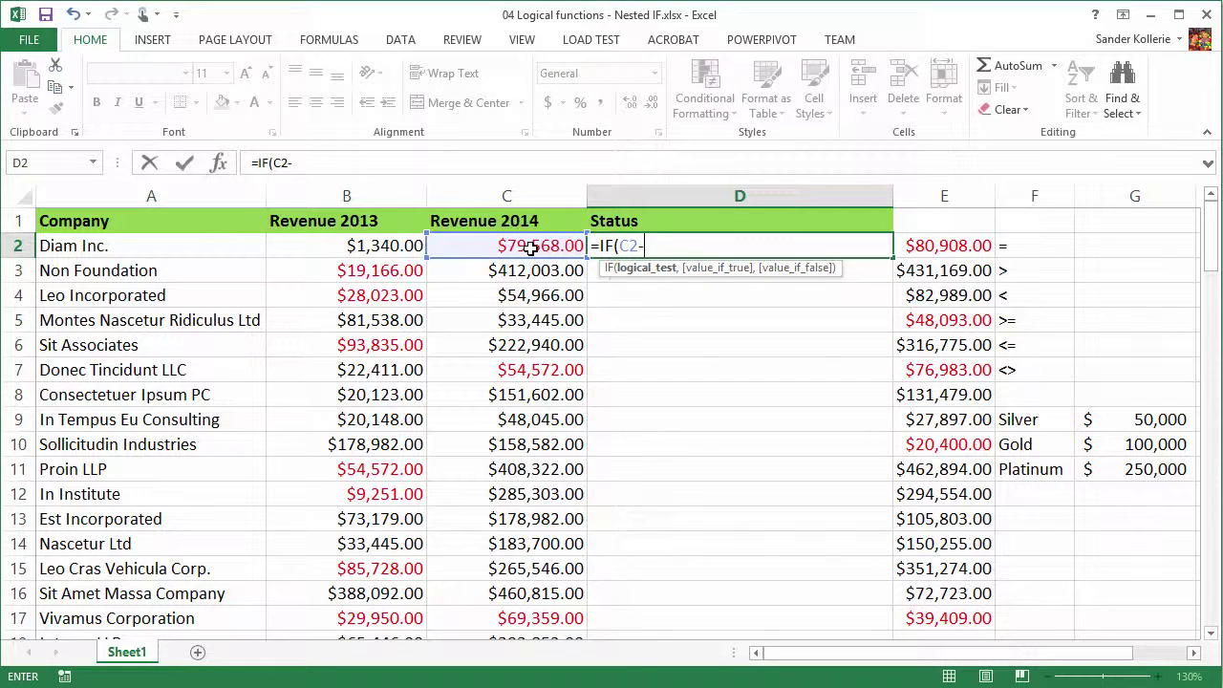
pyautogui.click(364, 246)
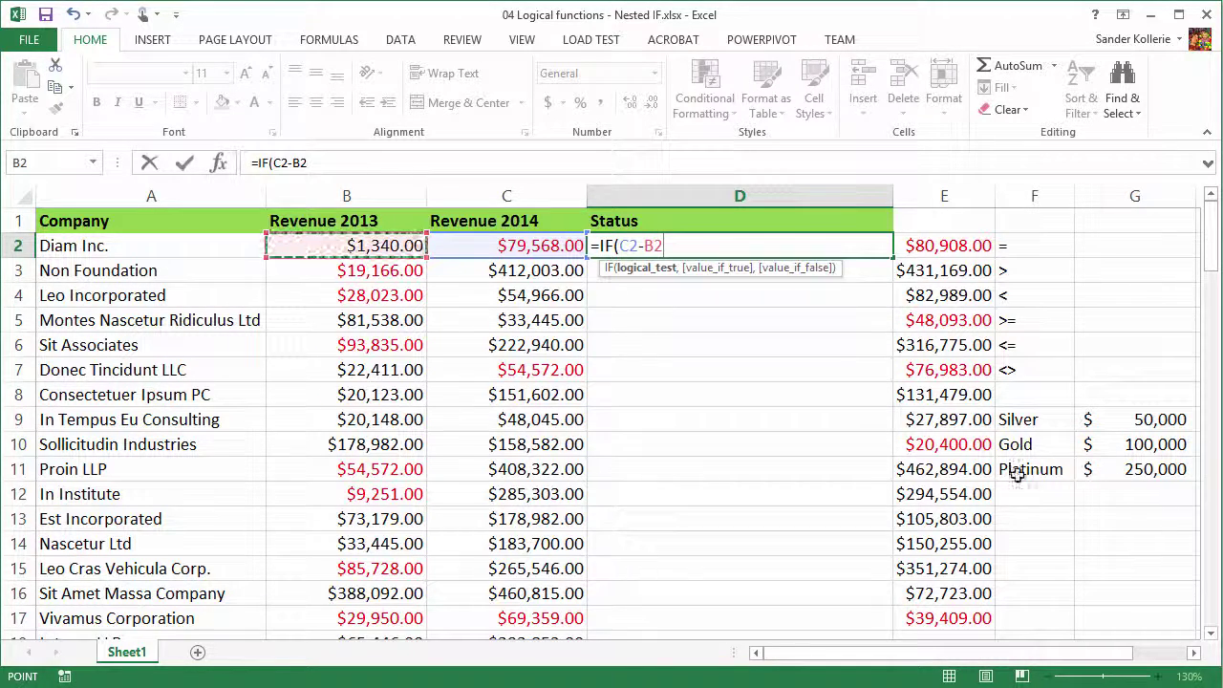
# Step: Add >250000,"Platinum", to D2's IF so growth above 250000 returns Platinum
pyautogui.write('>250000')
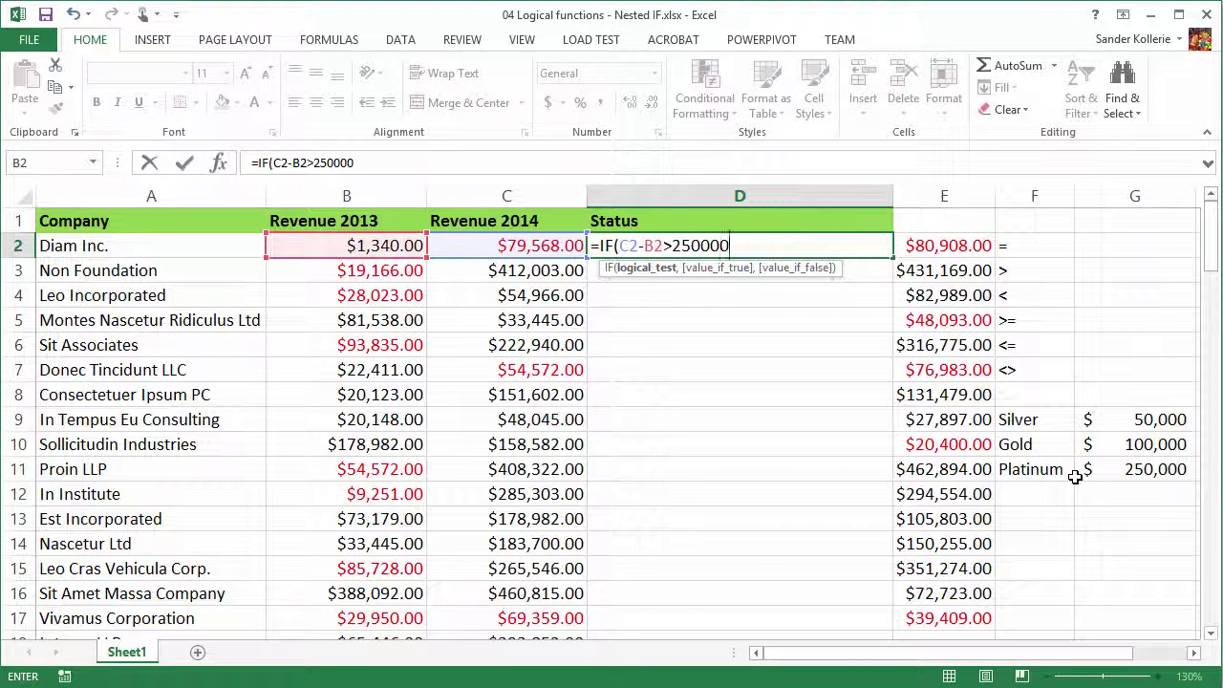
pyautogui.write(',')
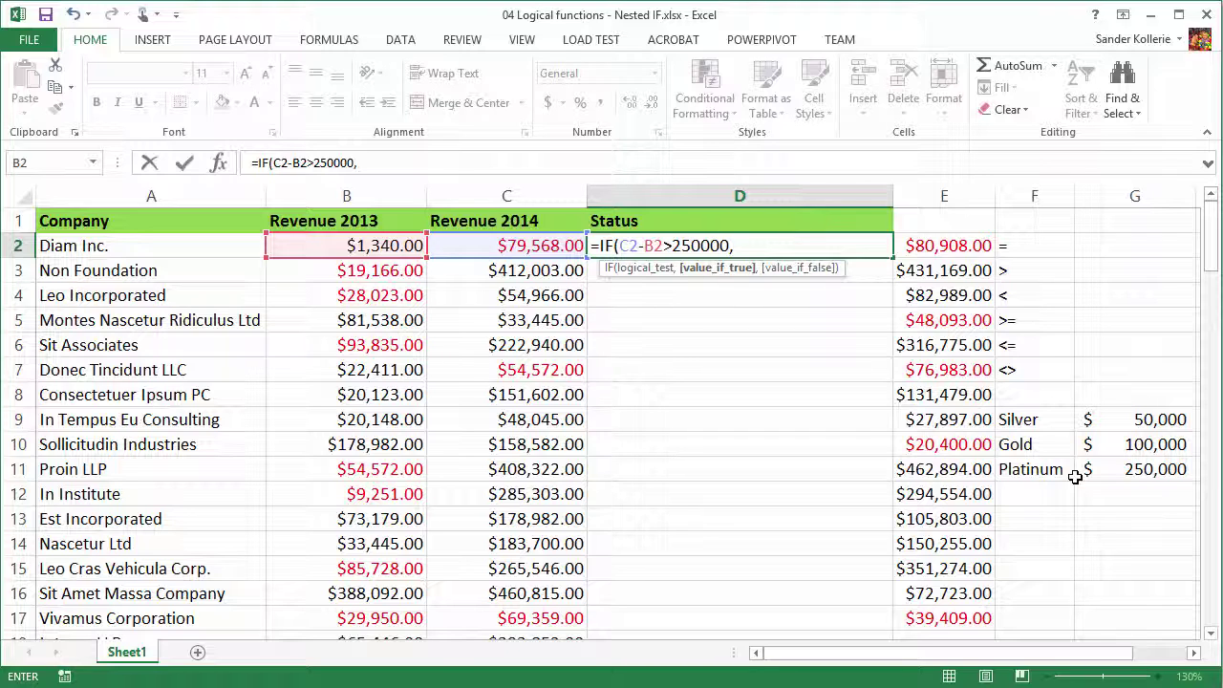
pyautogui.write('"Platinum')
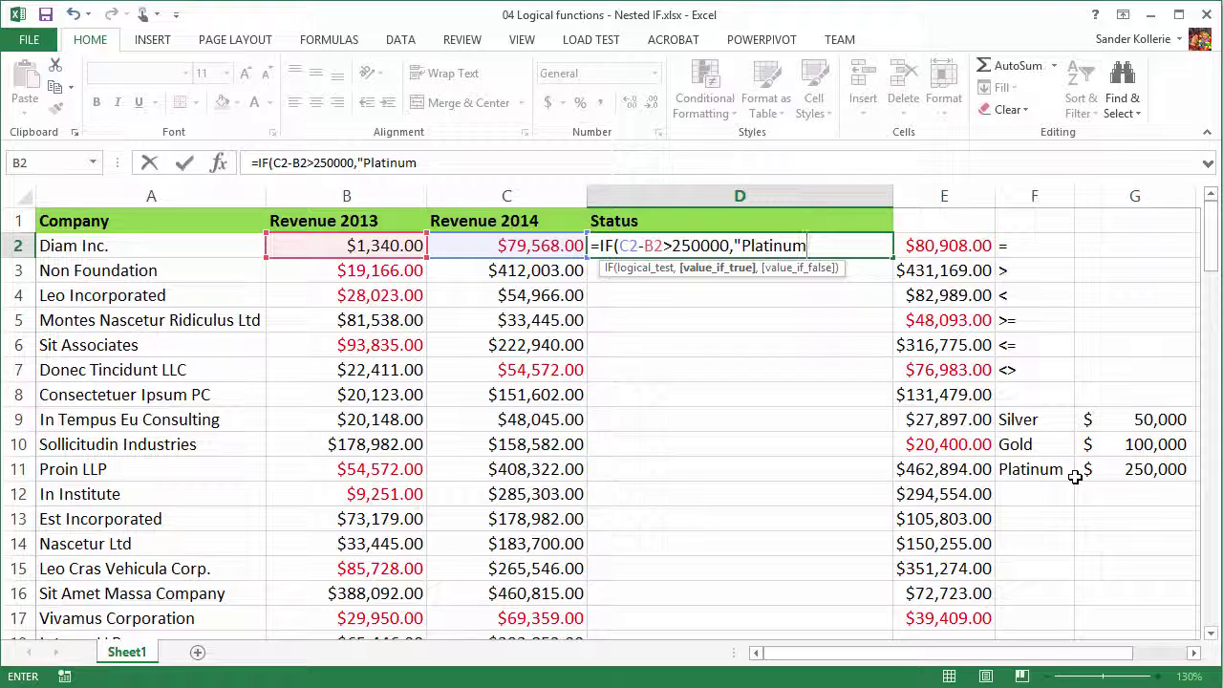
pyautogui.write('",')
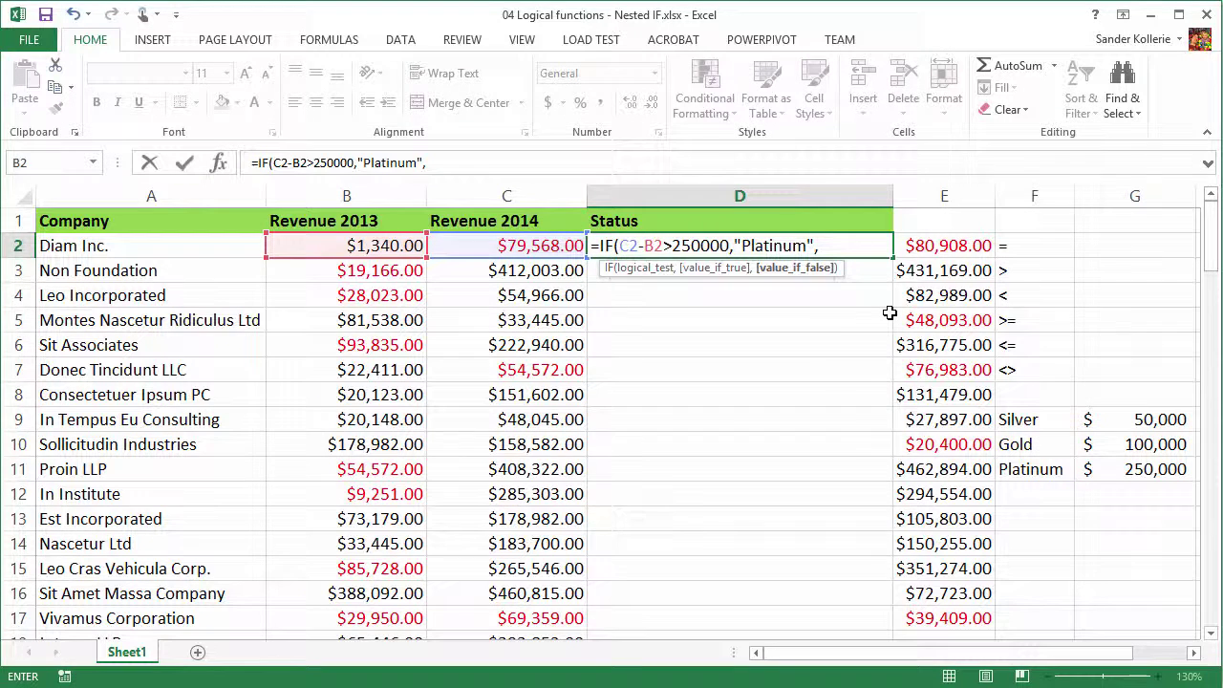
# Step: Nest a second IF(C2-B2>100000,"Gold", in D2's false branch
pyautogui.write('If(')
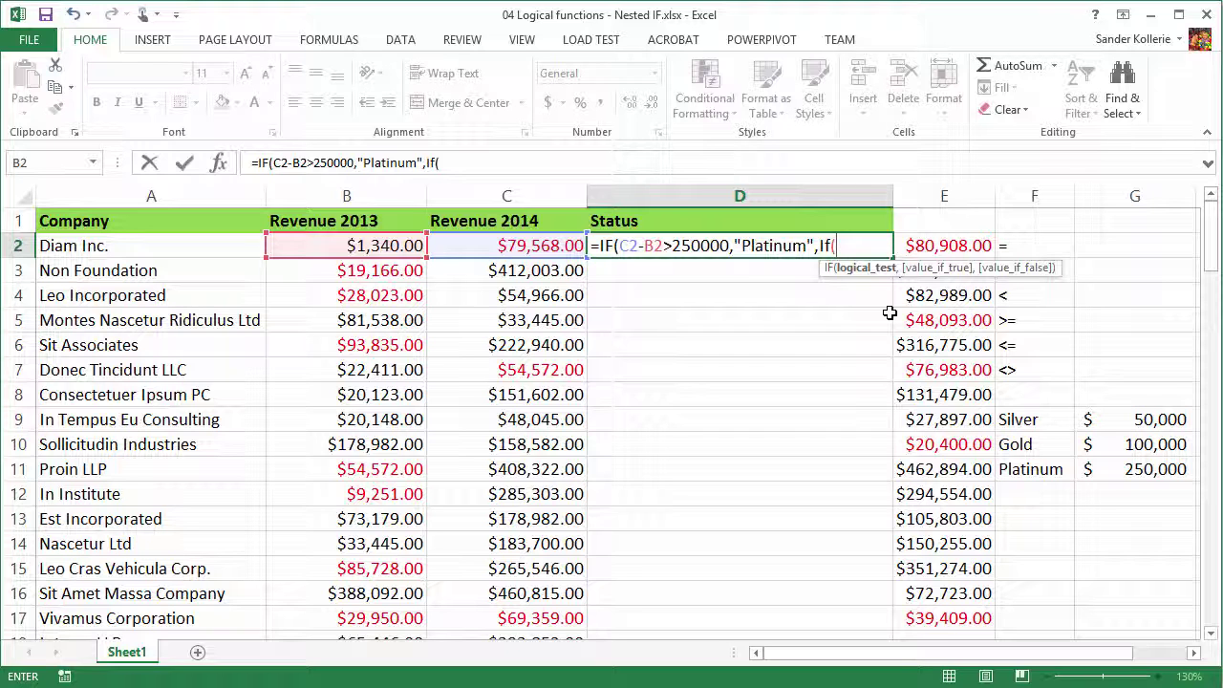
pyautogui.click(535, 246)
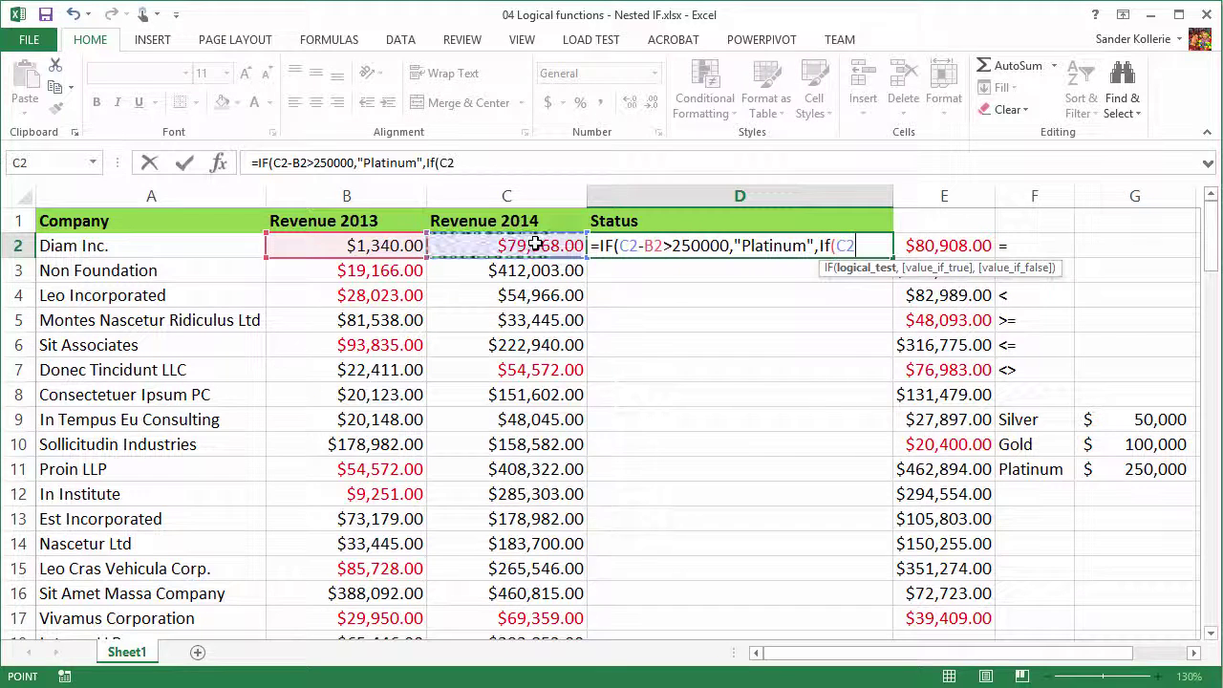
pyautogui.write('-')
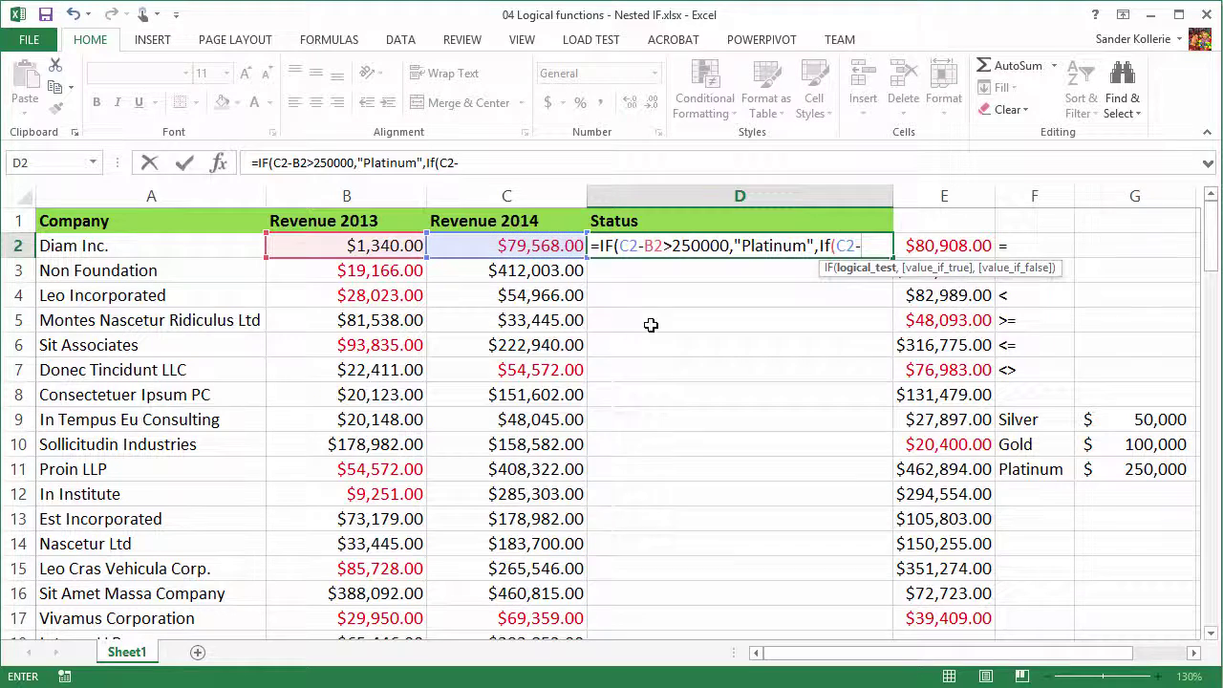
pyautogui.click(367, 246)
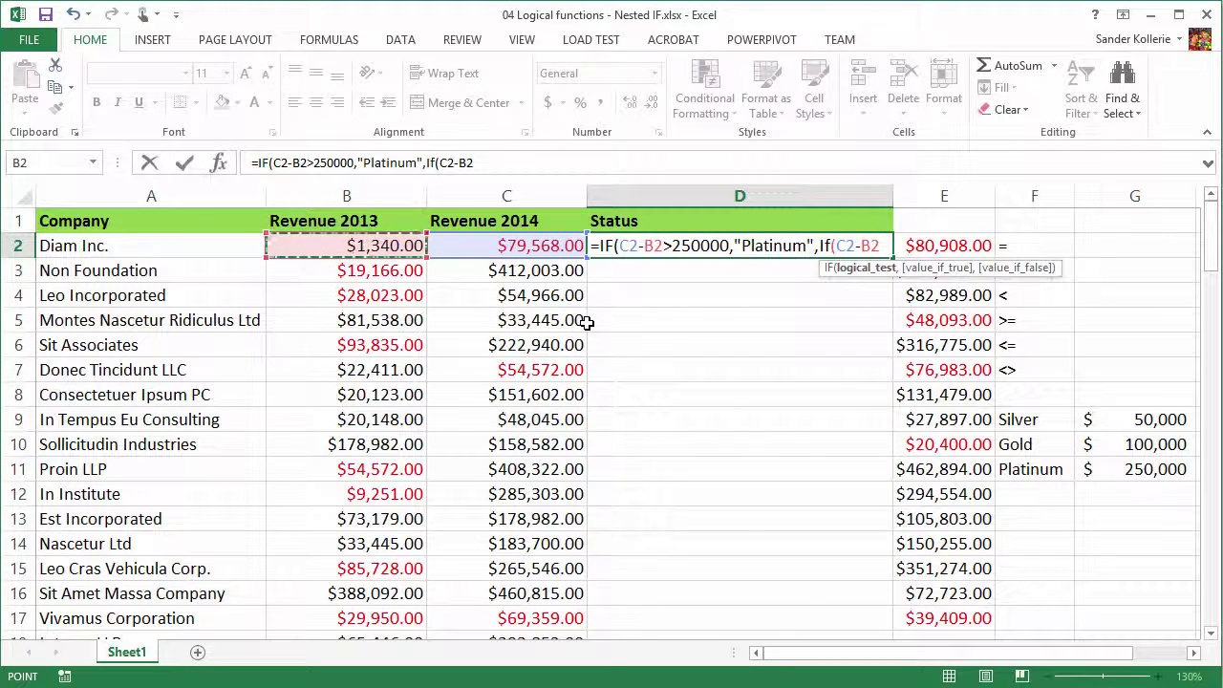
pyautogui.write('>')
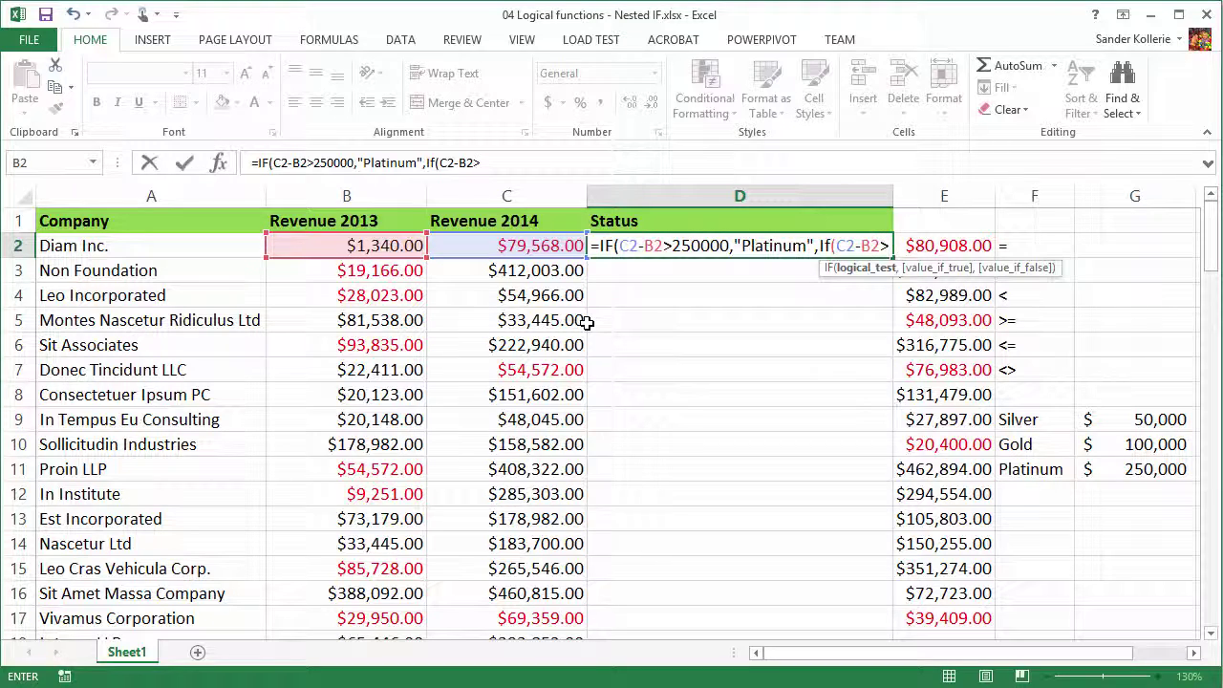
pyautogui.write('100')
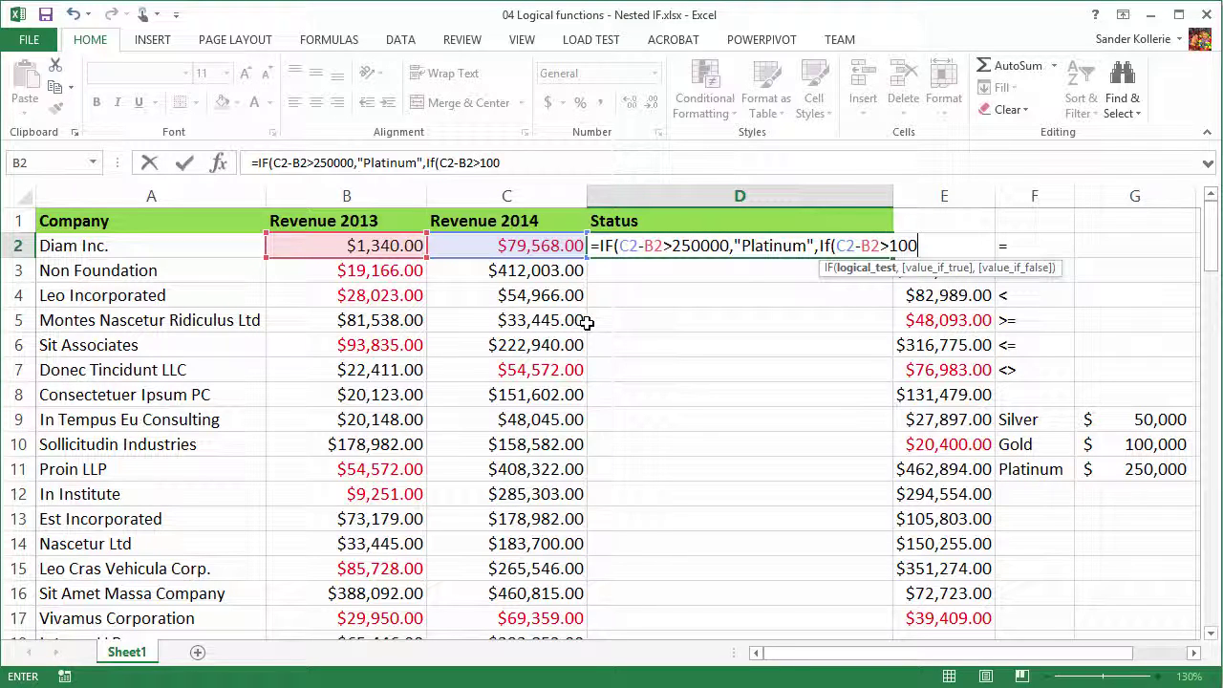
pyautogui.write('000')
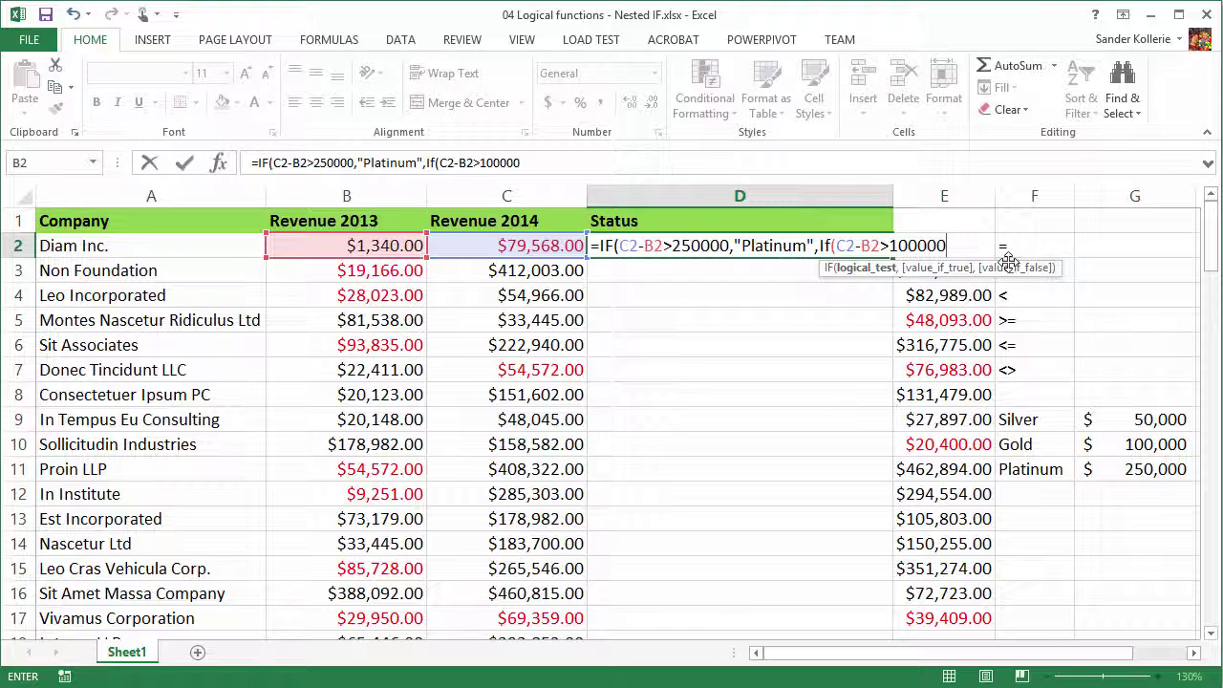
pyautogui.write(',')
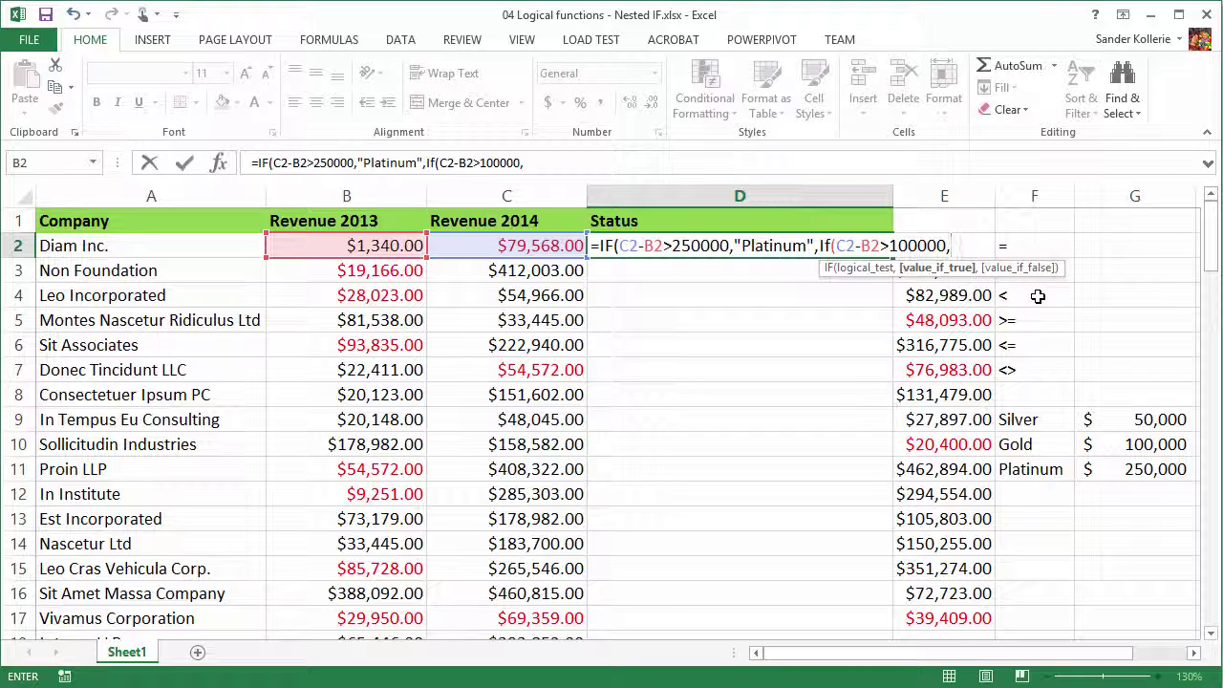
pyautogui.write('"Gold",')
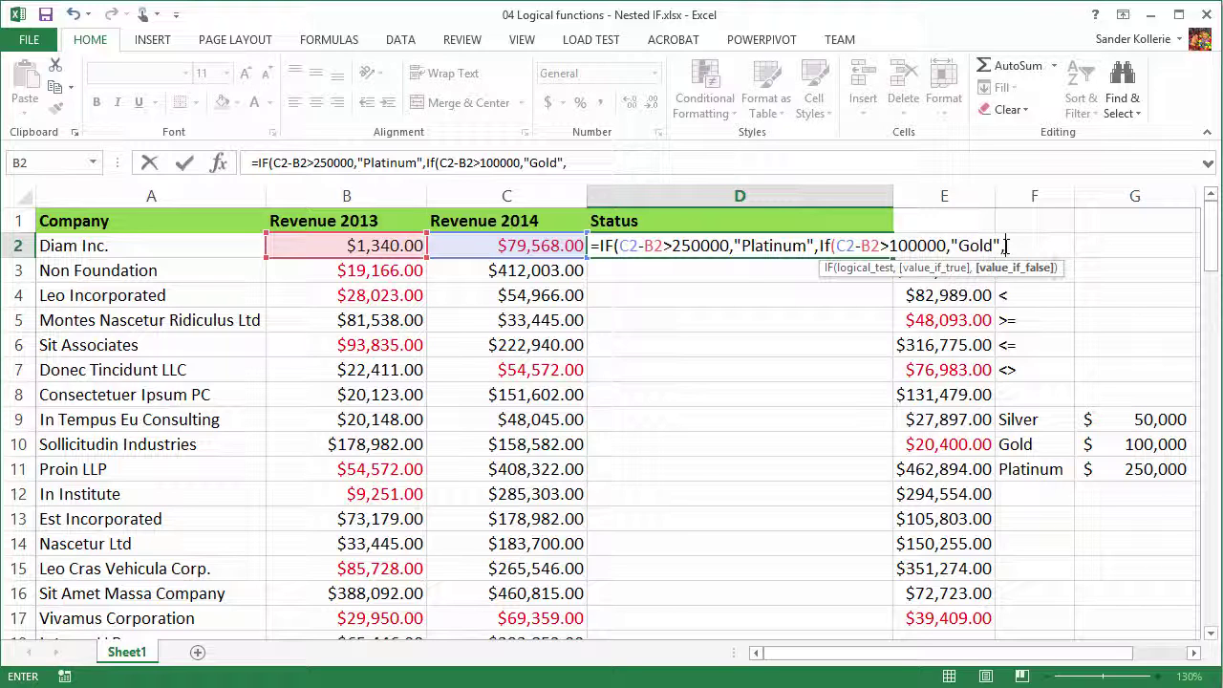
# Step: Nest a third IF(C2-B2>50000,"Silver","") returning Silver or blank
pyautogui.write('If')
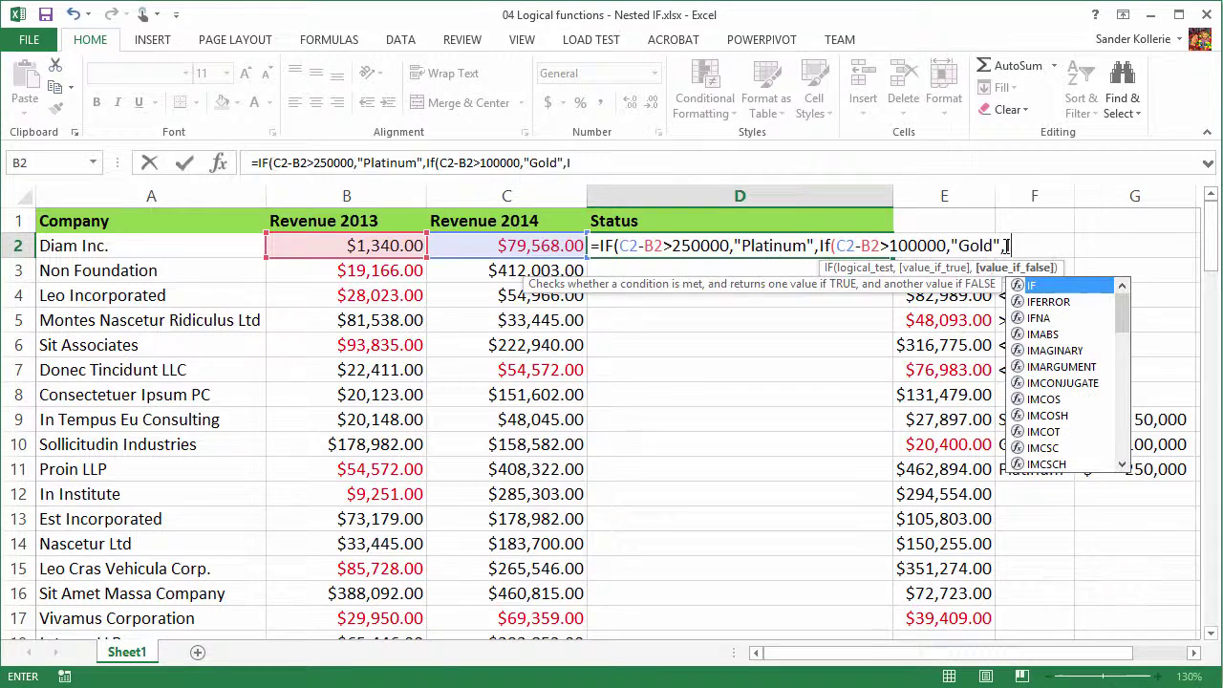
pyautogui.write('(')
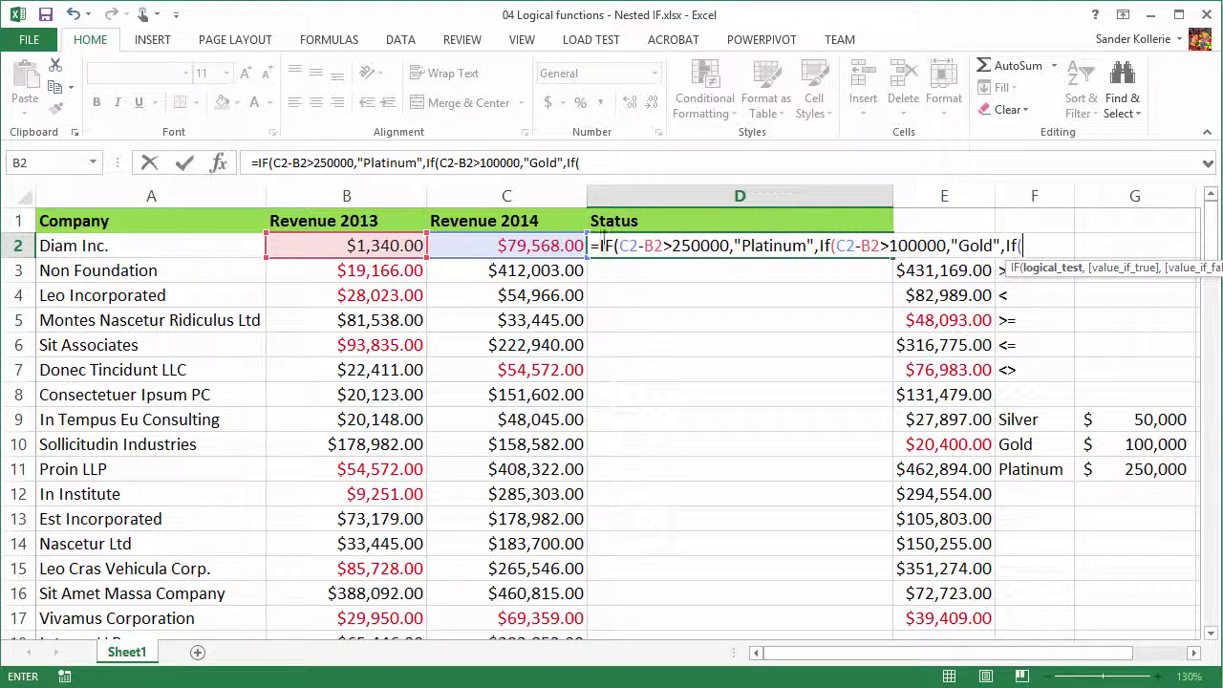
pyautogui.click(545, 246)
pyautogui.write('-')
pyautogui.click(342, 246)
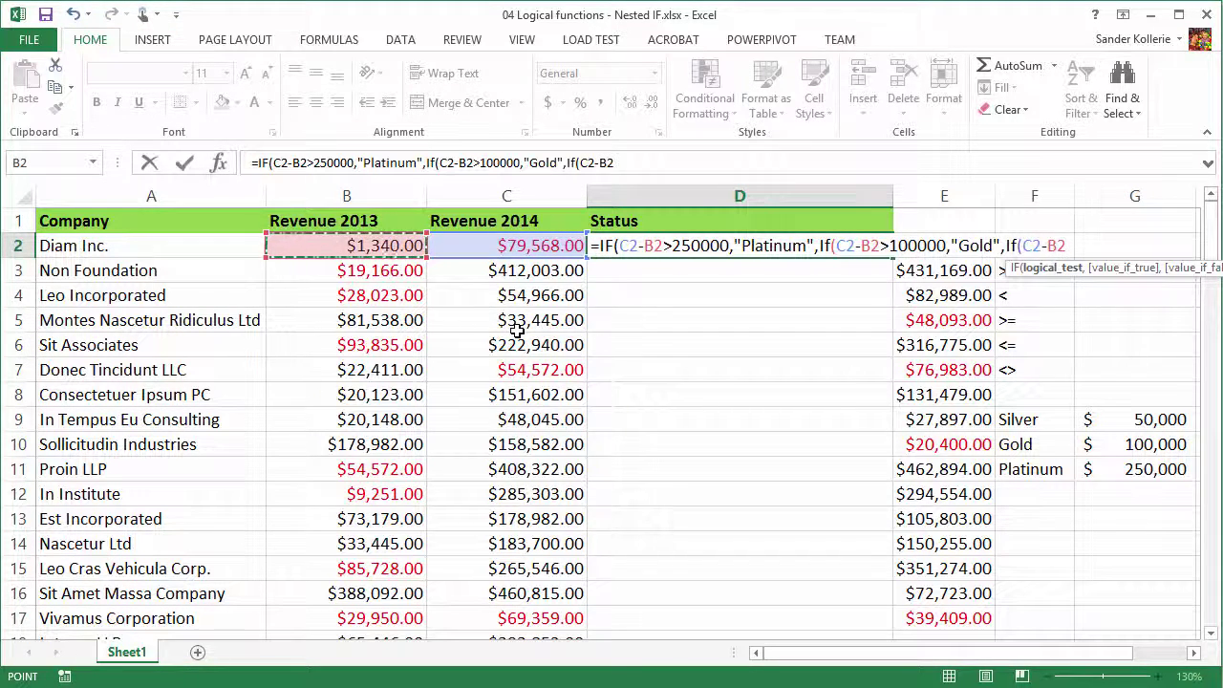
pyautogui.write(',')
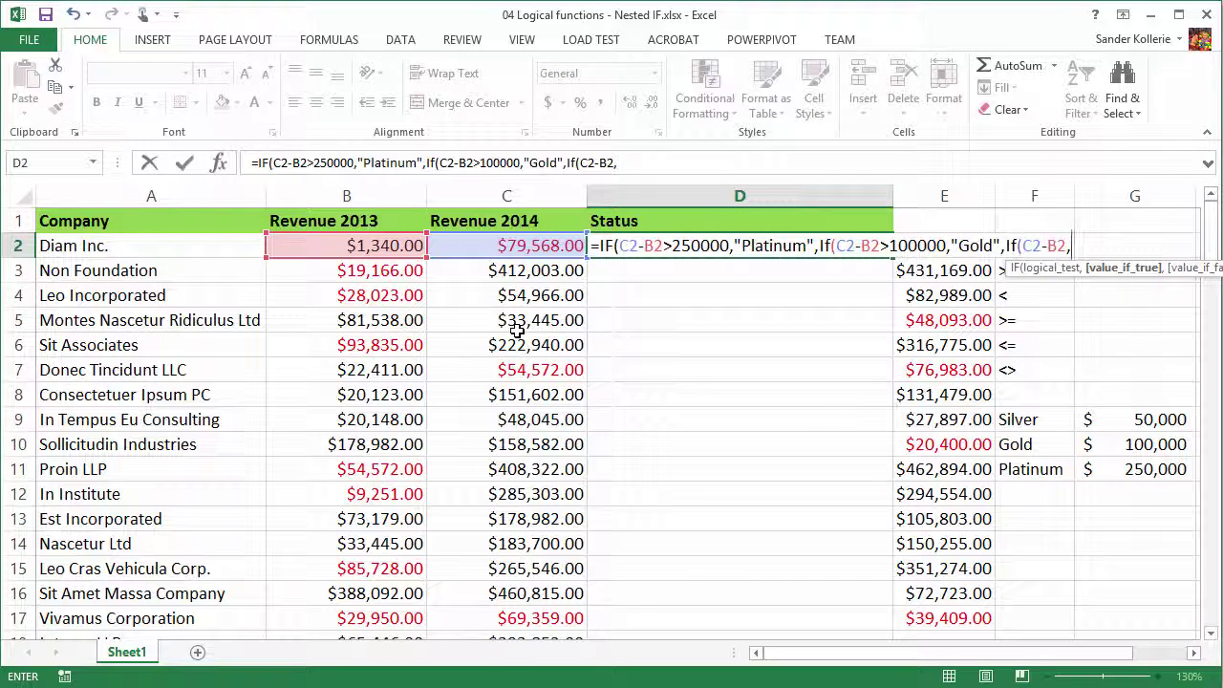
pyautogui.press('BackSpace')
pyautogui.write('>50000,')
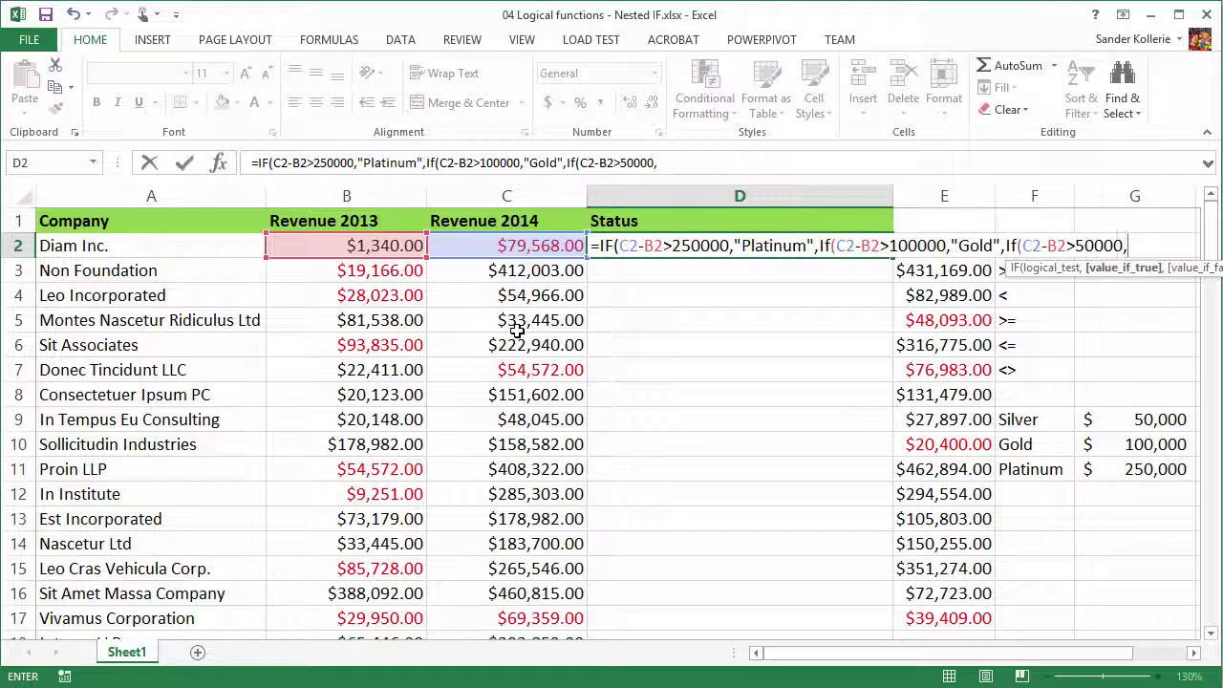
pyautogui.write('"Silver",')
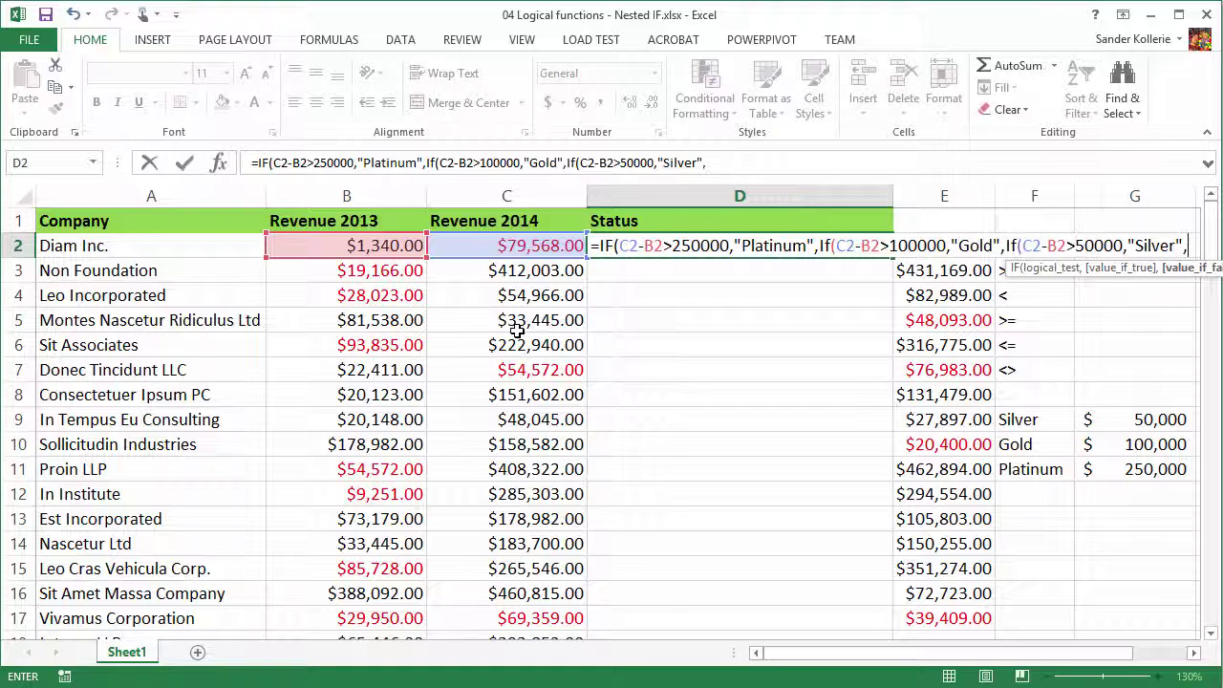
pyautogui.write('""')
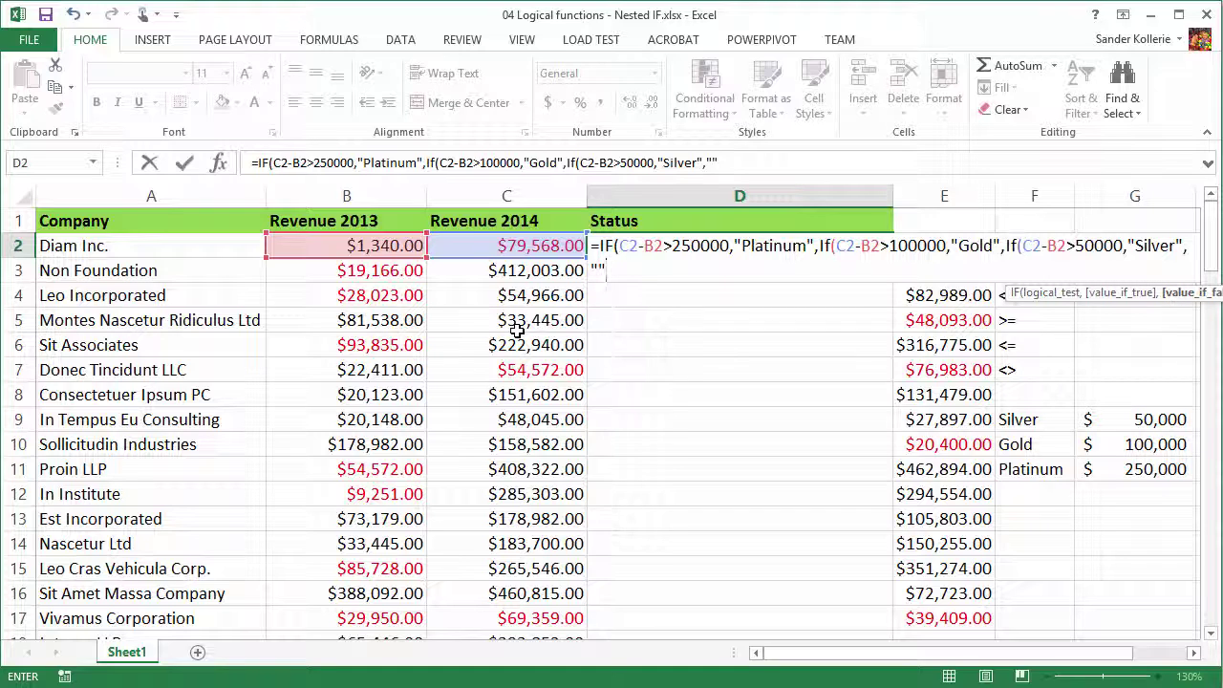
# Step: Close the formula with a parenthesis and enter it, triggering Excel's correction prompt
pyautogui.write(')')
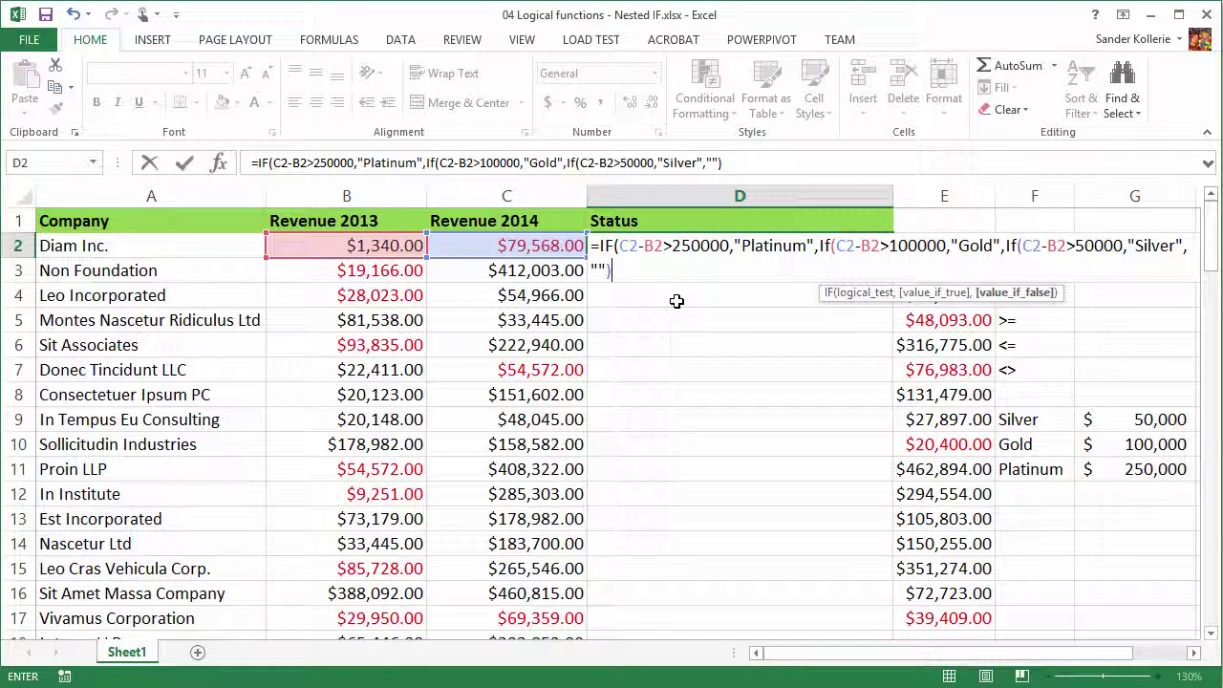
pyautogui.press('Return')
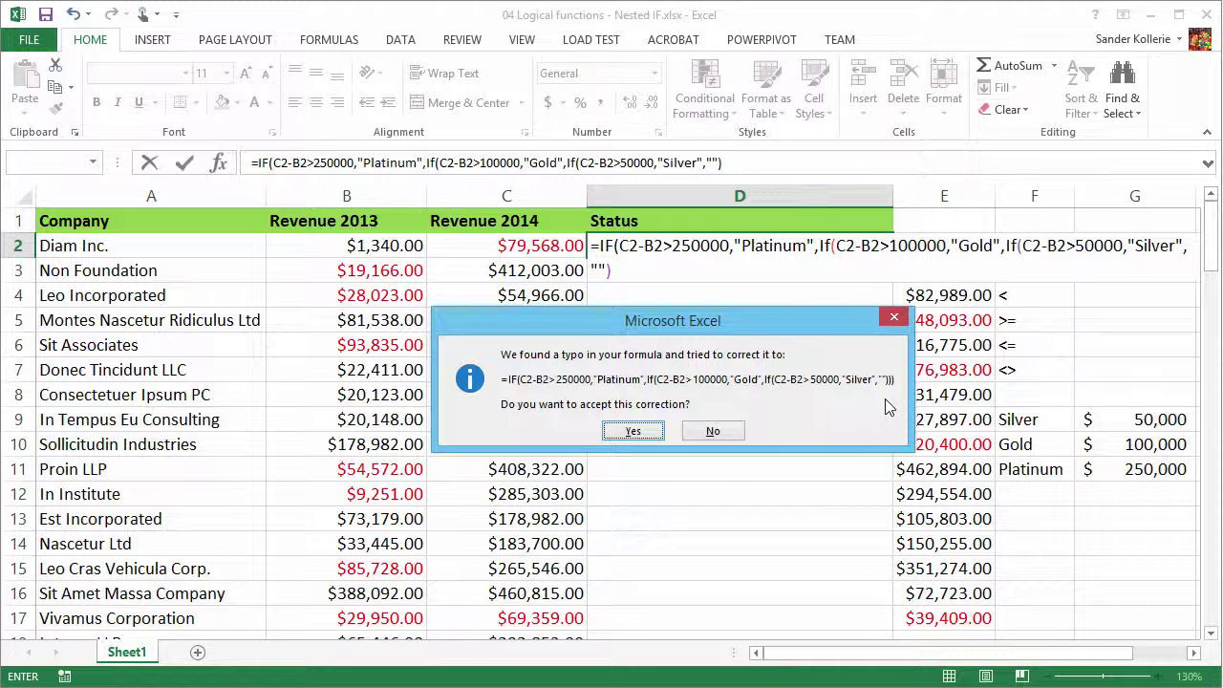
# Step: Accept the missing-parenthesis correction and review D2's completed nested IF formula
pyautogui.click(632, 431)
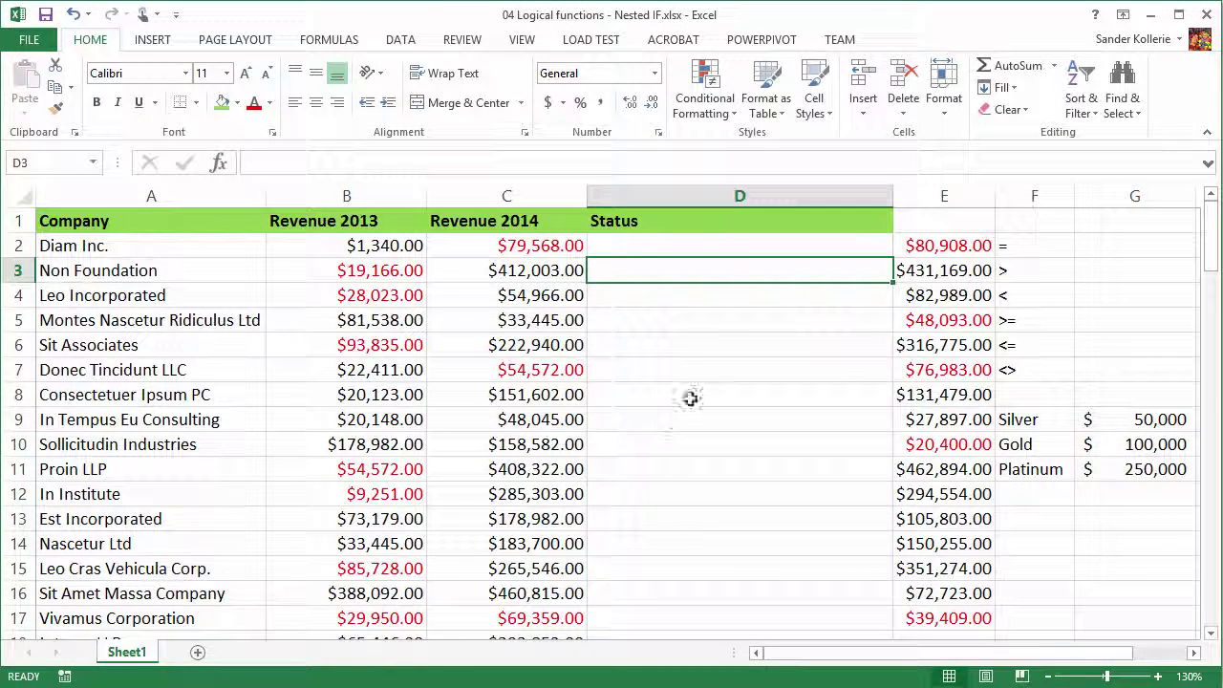
pyautogui.click(738, 250)
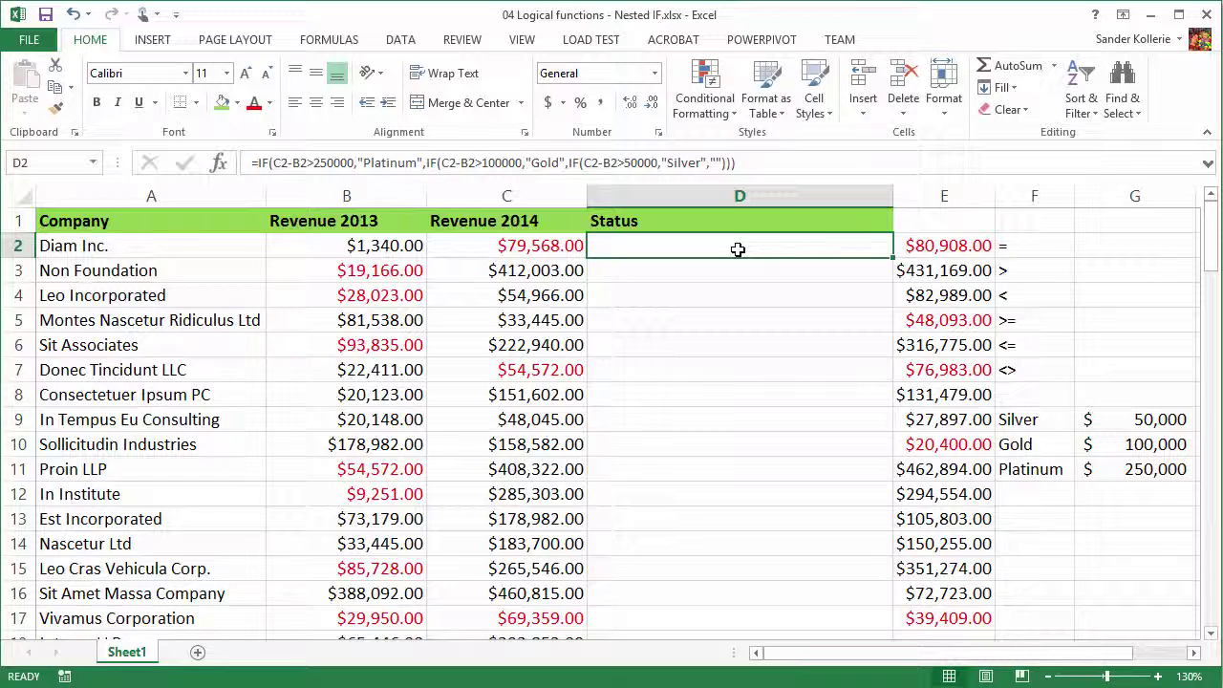
pyautogui.press('F2')
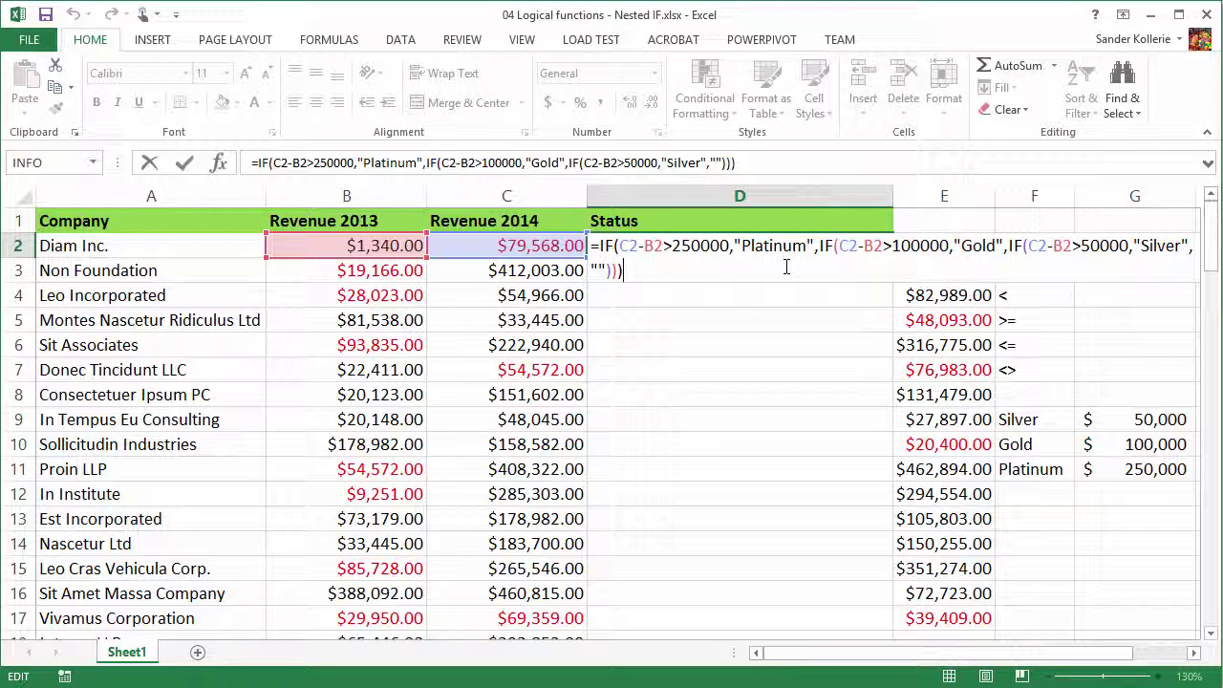
pyautogui.hotkey('ctrl', 'Return')
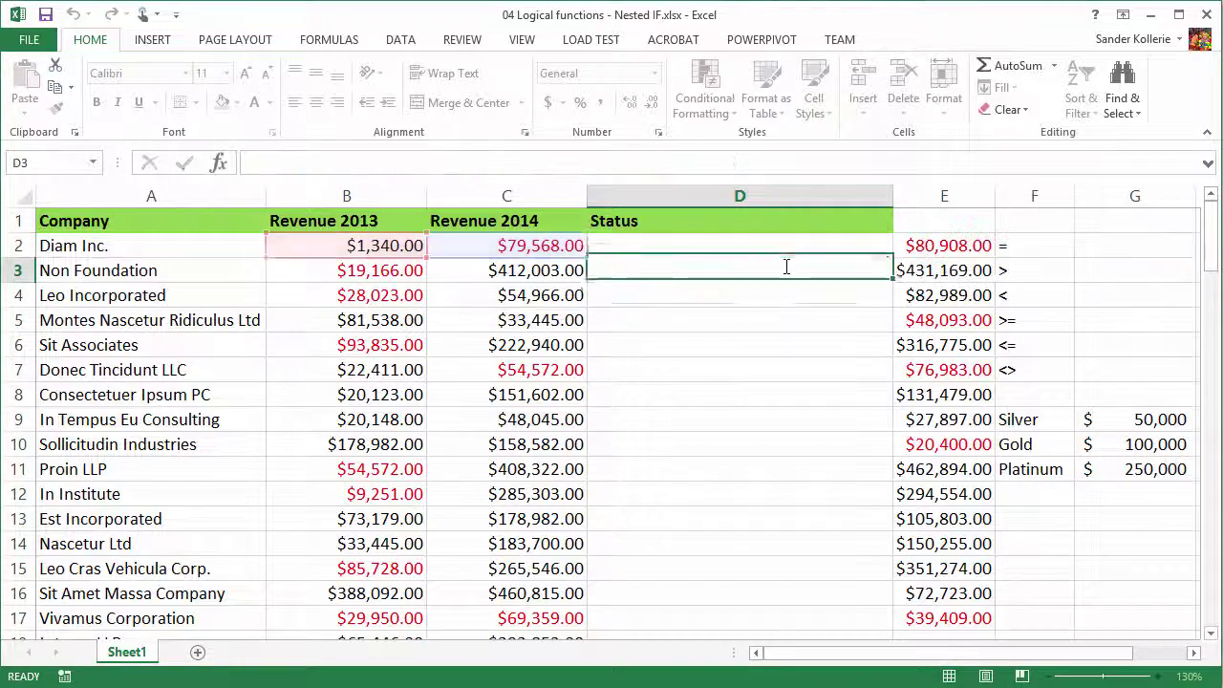
pyautogui.click(964, 247)
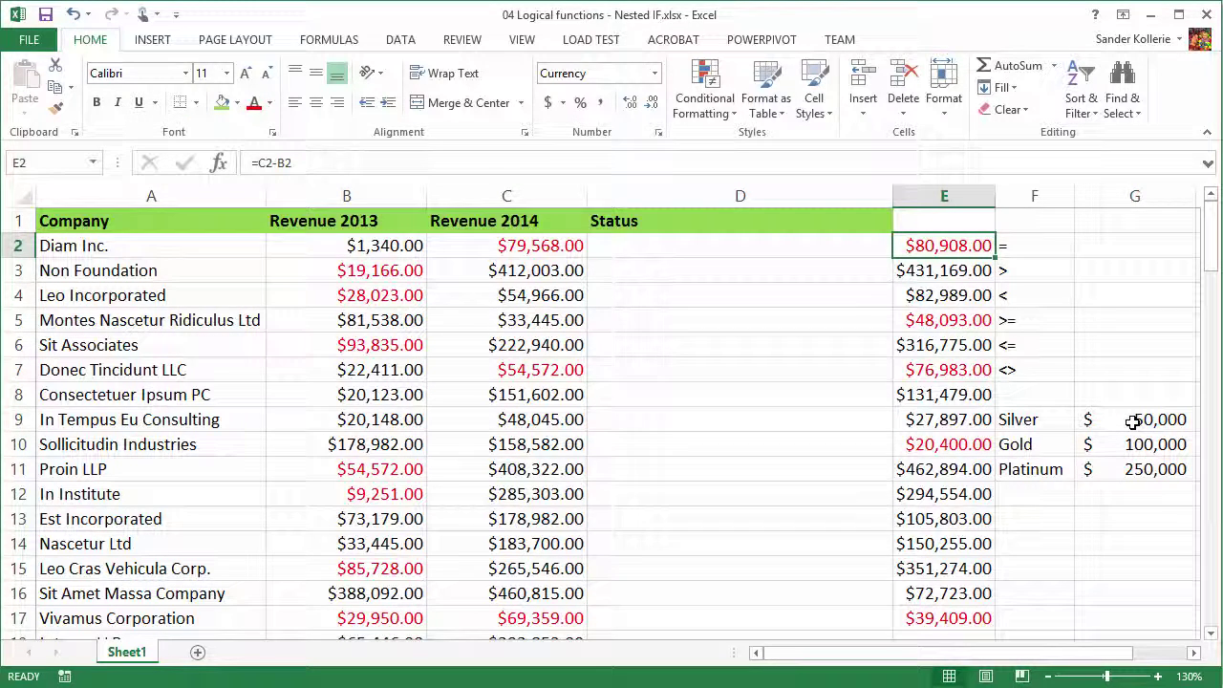
# Step: Fill D2's Status formula down to D17 and check row 3 against its growth in E3
pyautogui.click(857, 256)
pyautogui.moveTo(891, 259); pyautogui.dragTo(877, 620)
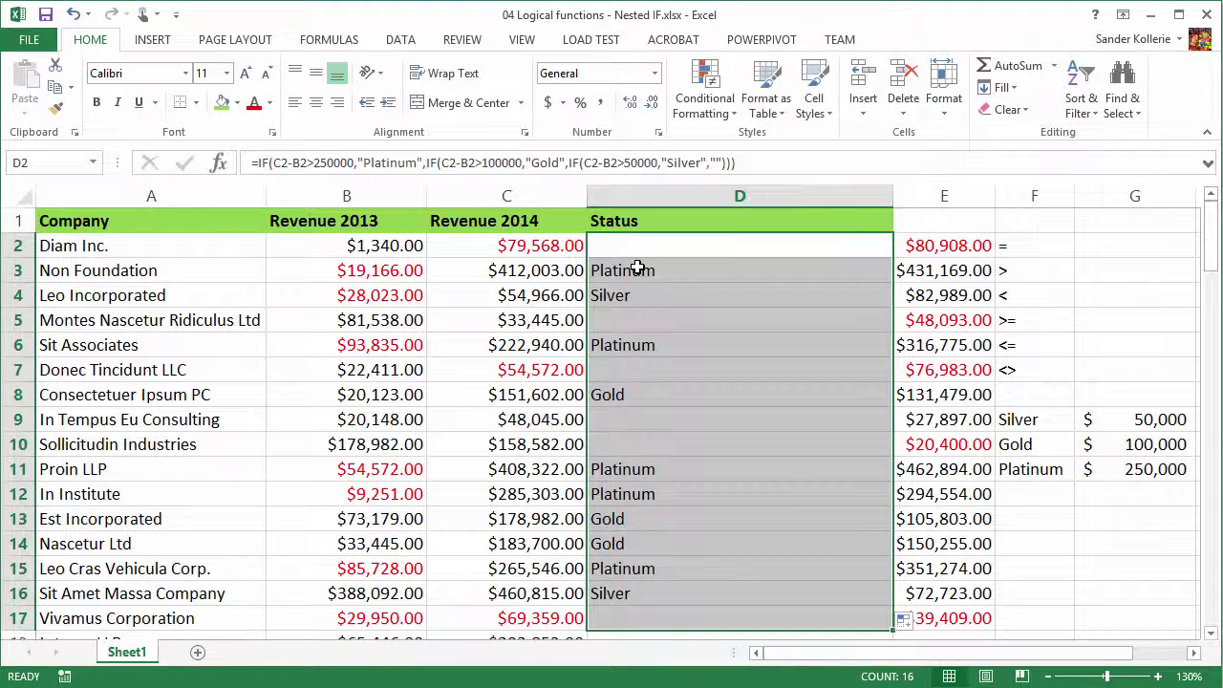
pyautogui.click(637, 271)
pyautogui.click(942, 270)
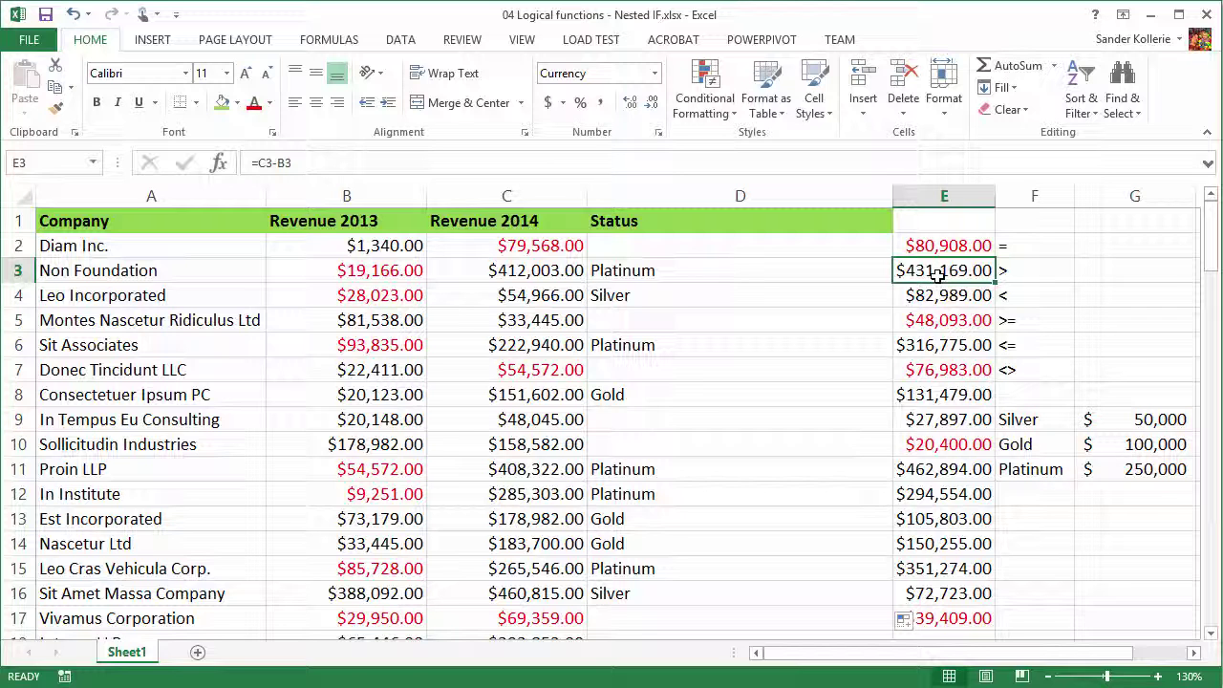
pyautogui.click(704, 297)
pyautogui.click(956, 301)
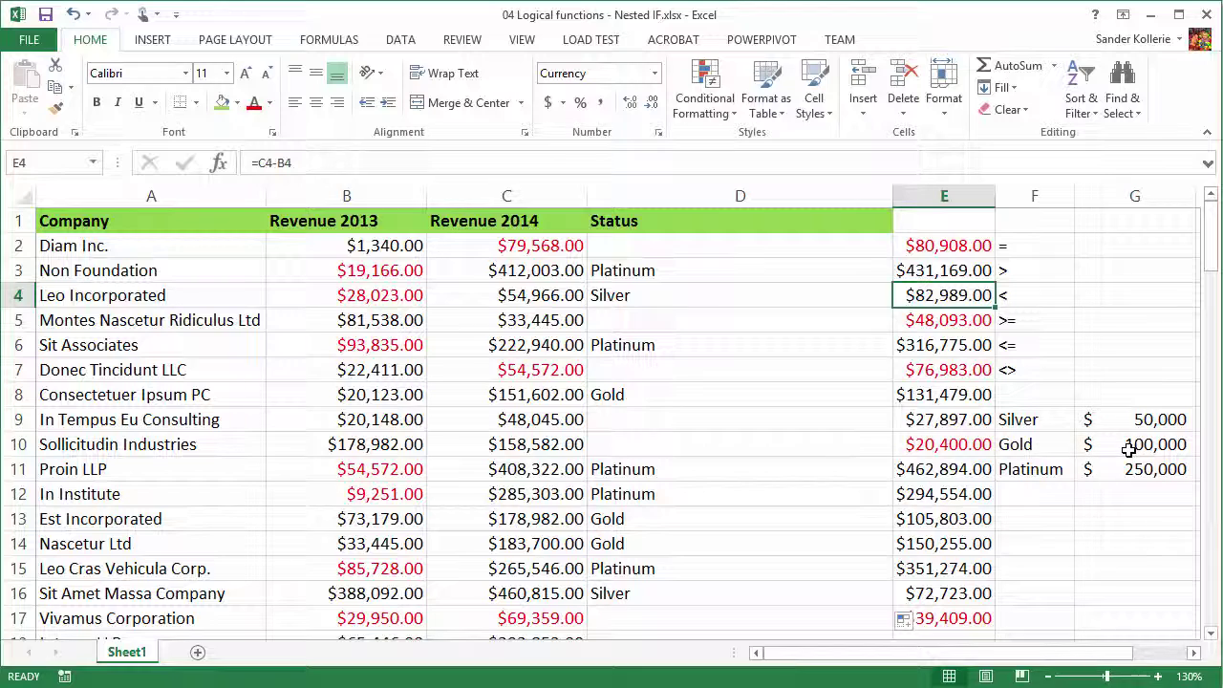
pyautogui.click(725, 317)
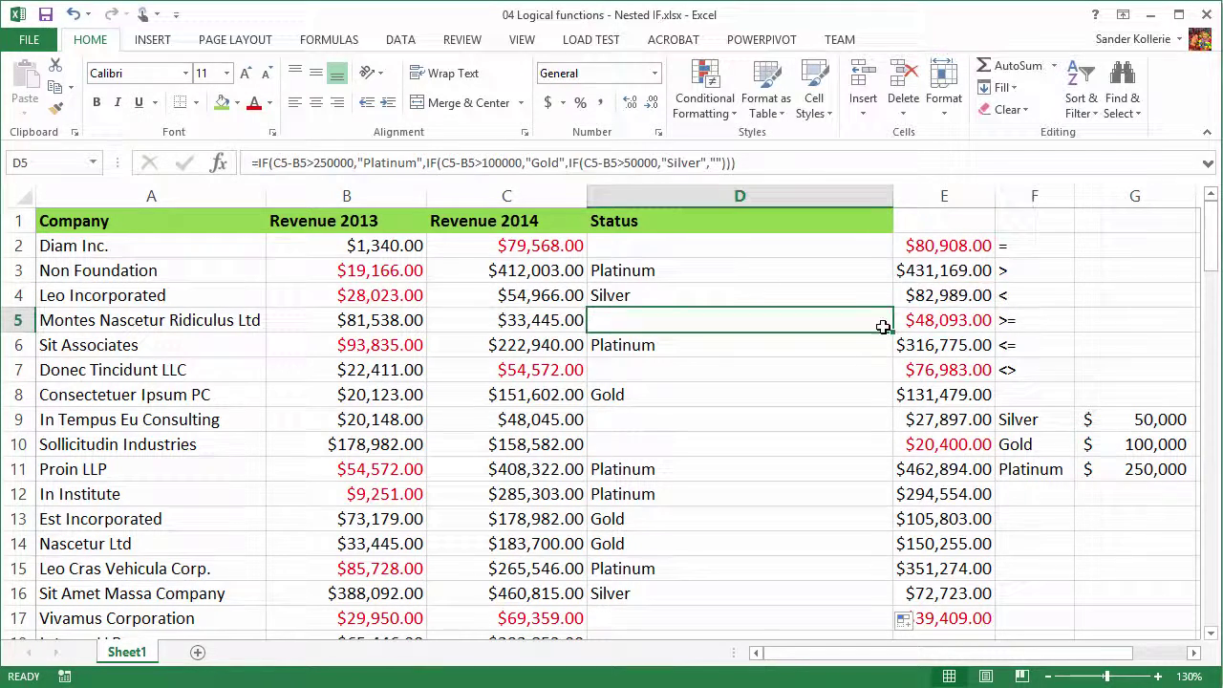
pyautogui.click(860, 361)
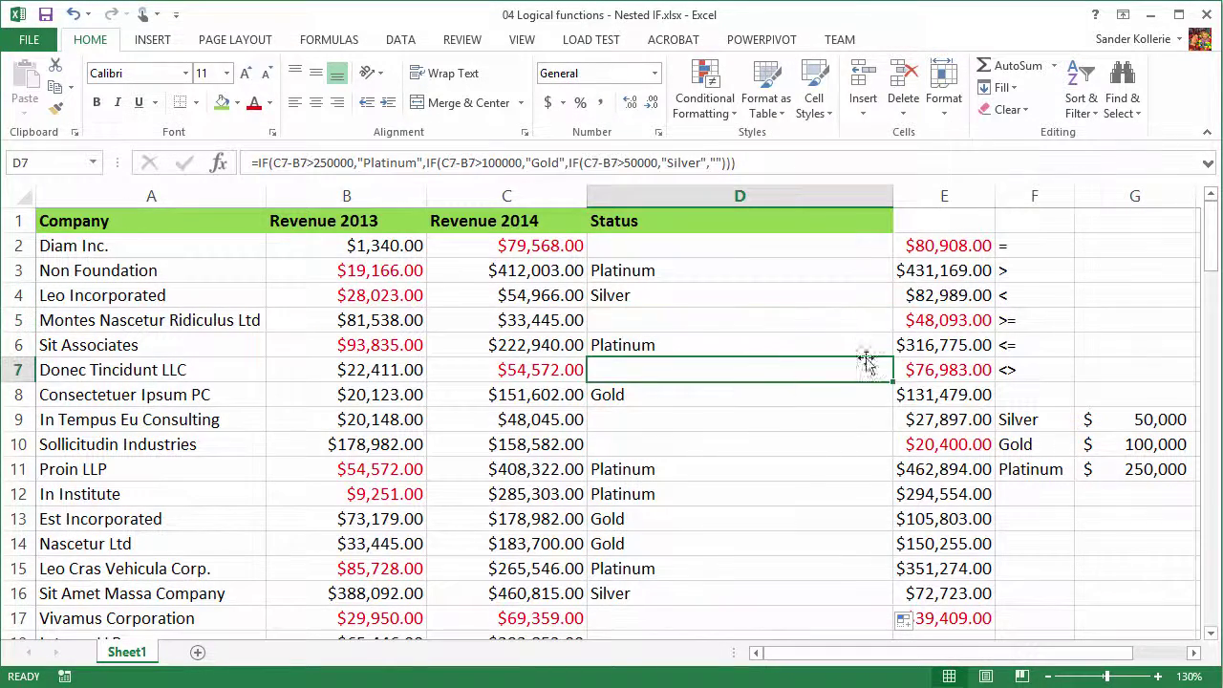
pyautogui.click(854, 344)
pyautogui.click(696, 394)
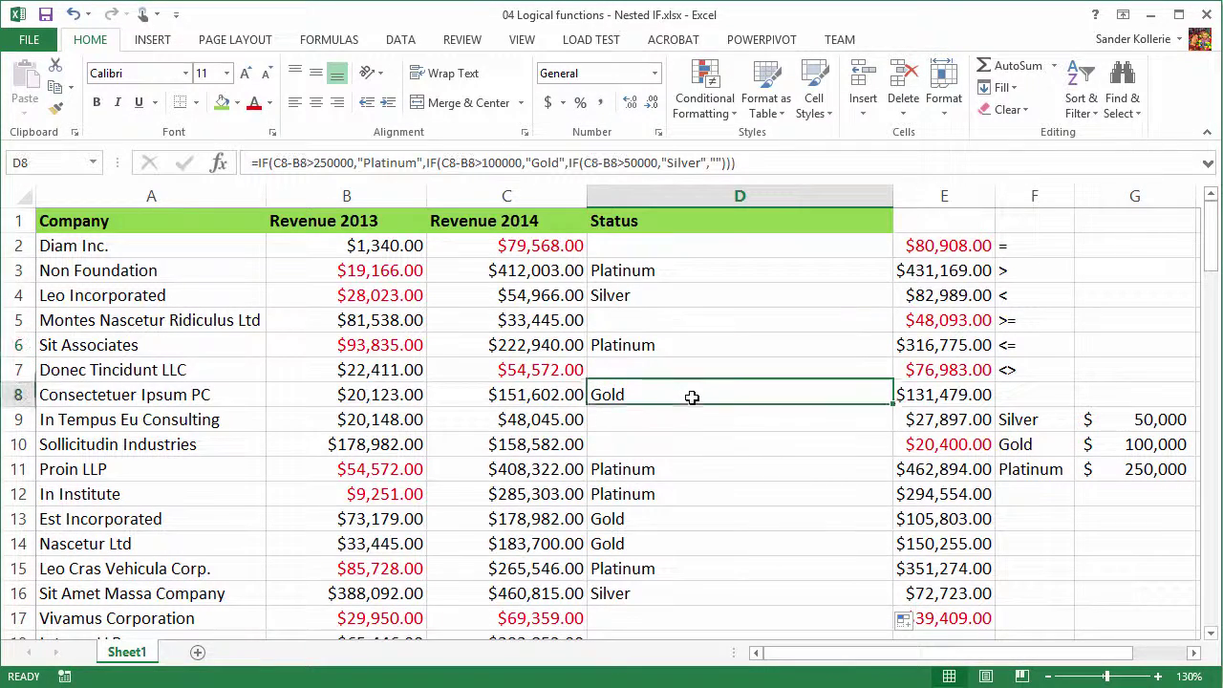
pyautogui.click(693, 596)
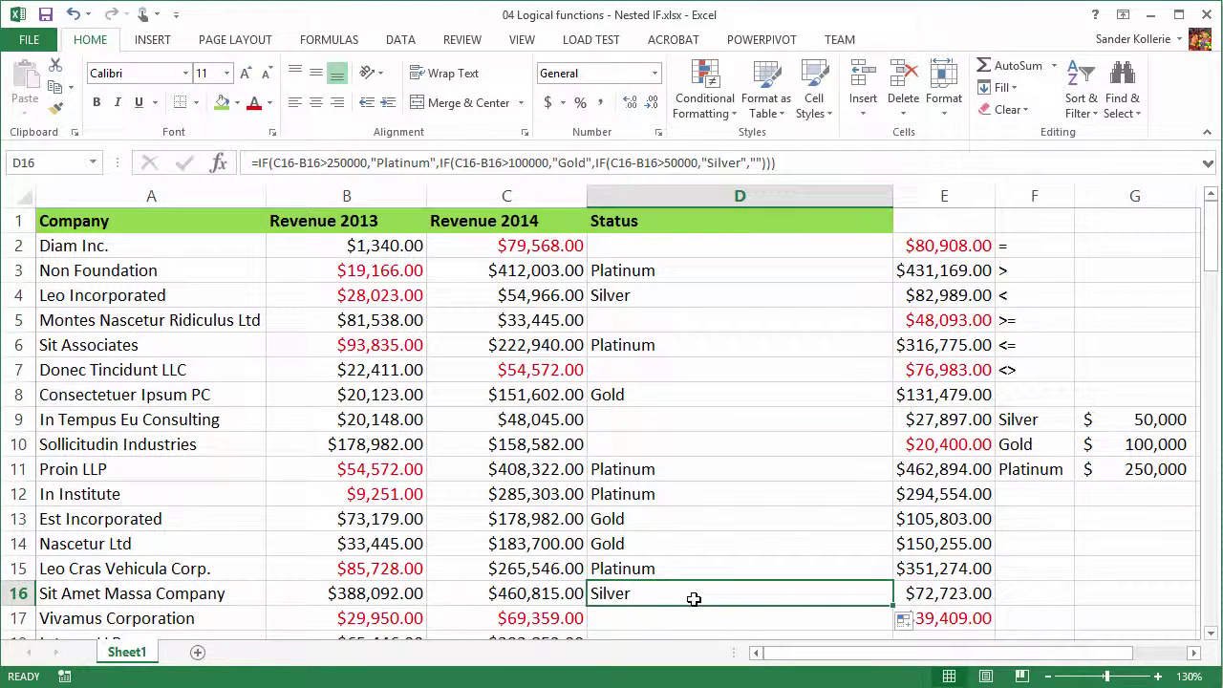